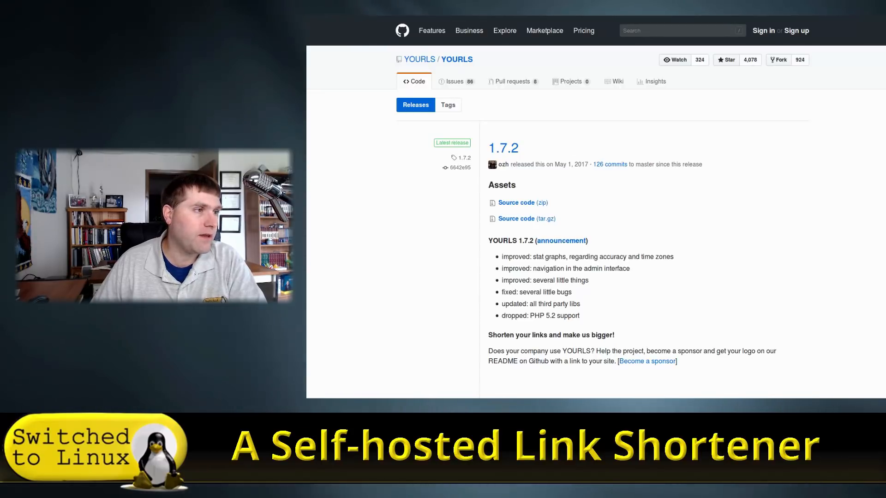
Step: Look through the YOURLS release notes on the GitHub releases page, from version 1.7.2 back to 1.6
scroll(729, 144, "down", 3)
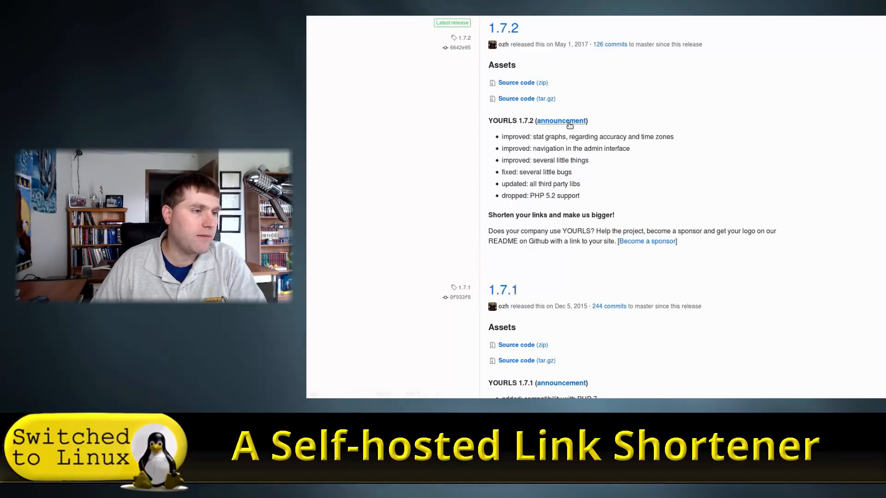
scroll(621, 119, "down", 6)
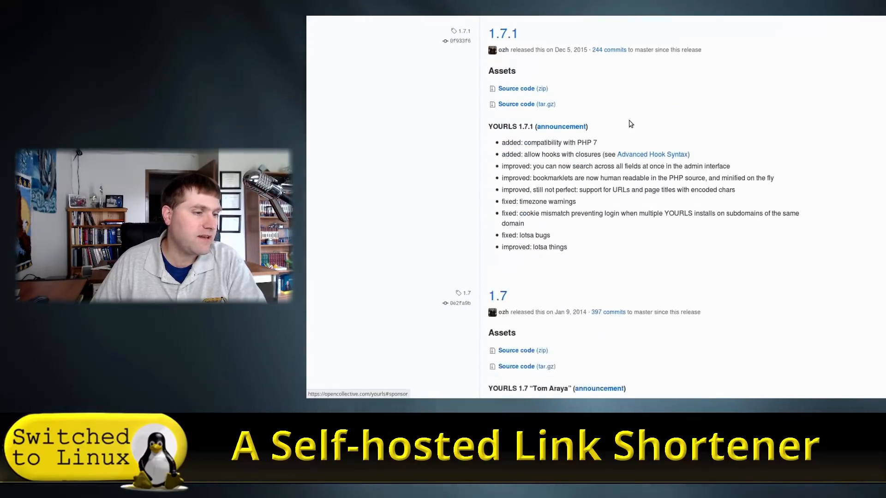
scroll(604, 157, "up", 8)
scroll(572, 146, "down", 19)
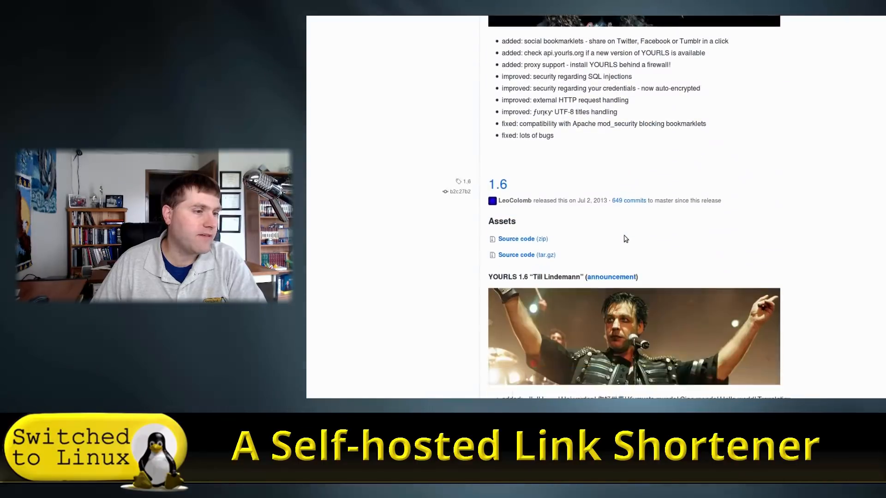
scroll(626, 239, "up", 20)
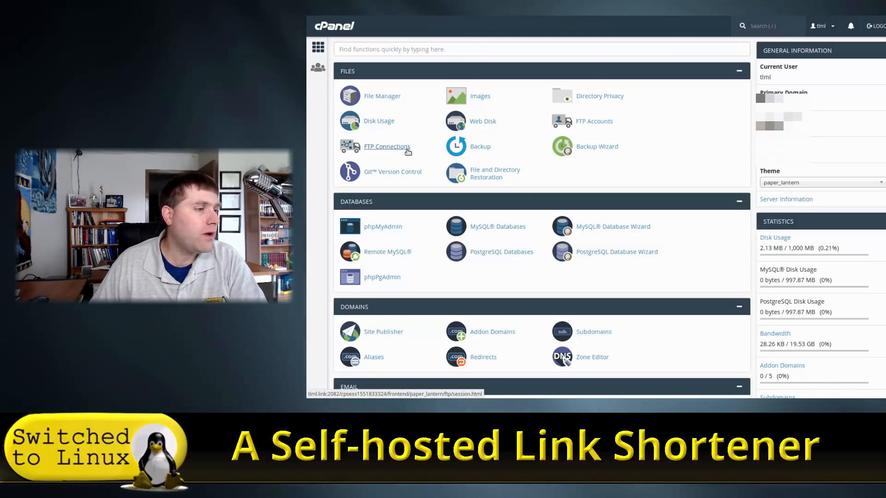
Step: Create a MySQL database with the name srtdb after the account prefix using cPanel's MySQL Database Wizard
scroll(401, 148, "down", 1)
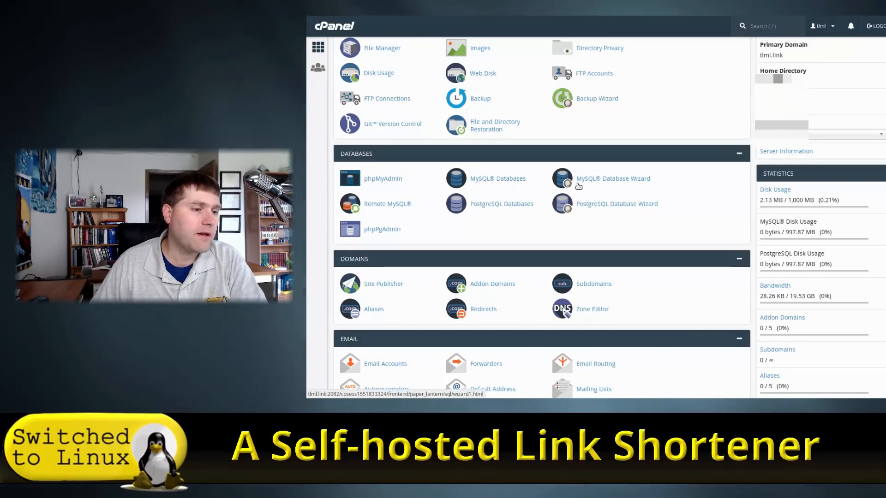
left_click(601, 183)
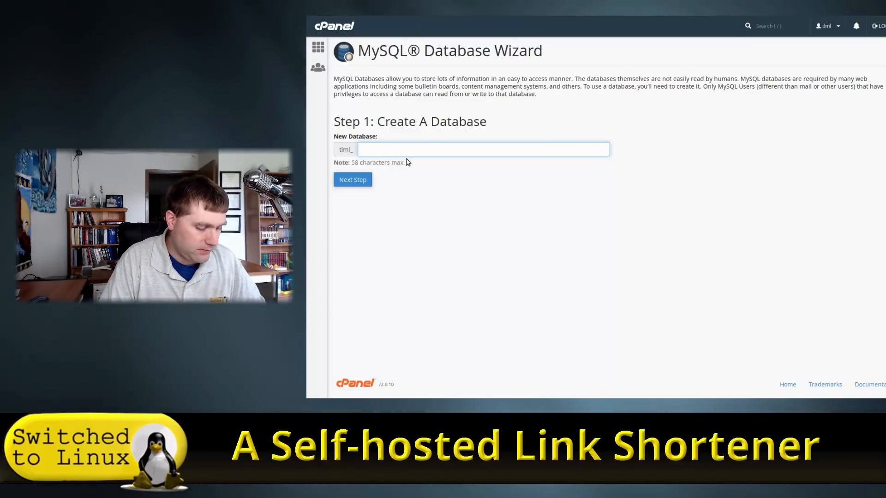
type("sh")
key("BackSpace")
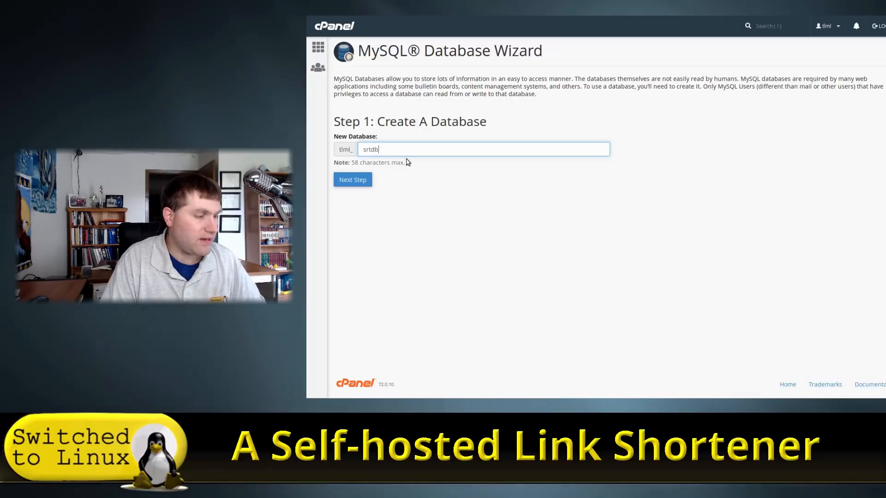
type("rtdb")
key("shift+Left")
key("shift+Left")
key("shift+Left")
key("shift+Left")
key("shift+Left")
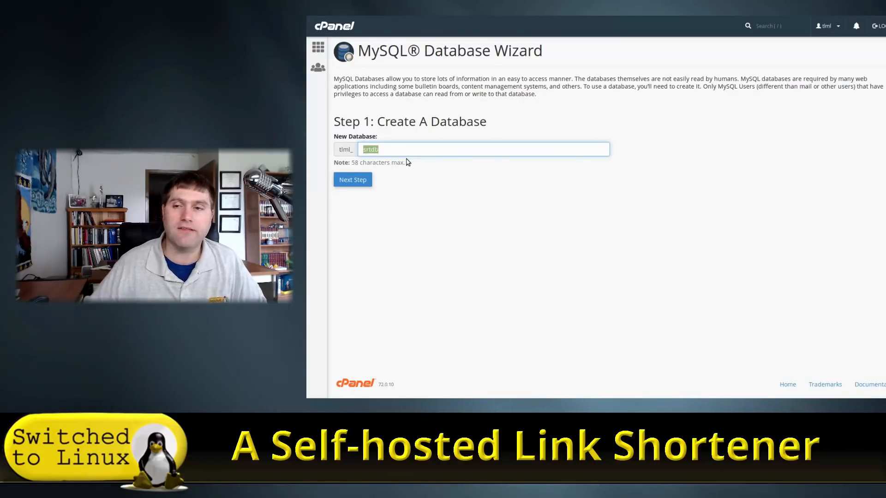
left_click(358, 180)
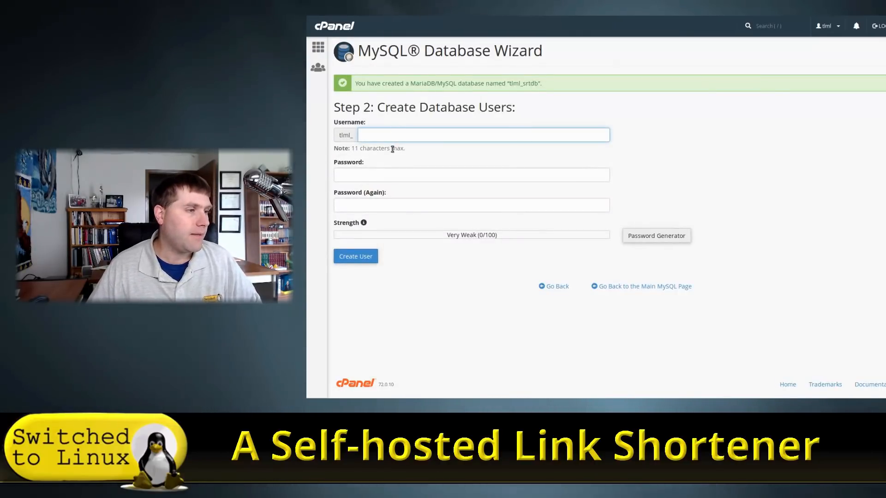
Step: Create the database user srtdb, filling both password fields with a password from the Password Generator
type("srtdb")
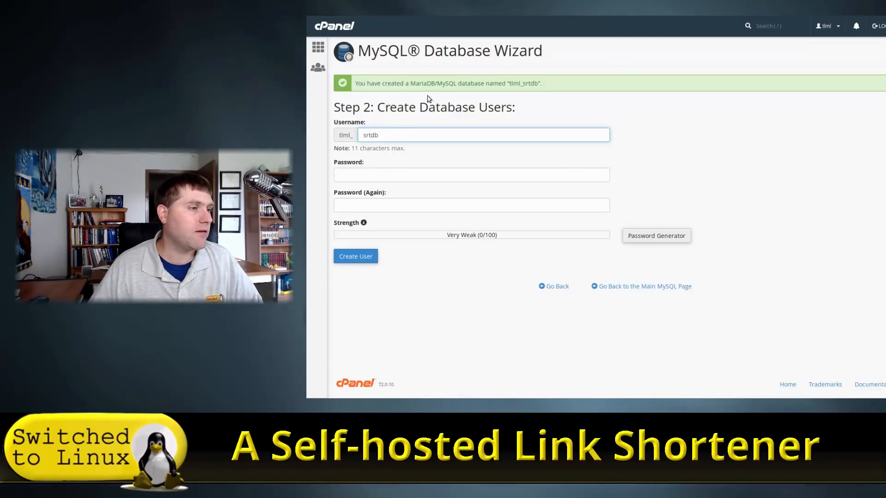
left_click_drag(510, 83, 535, 82)
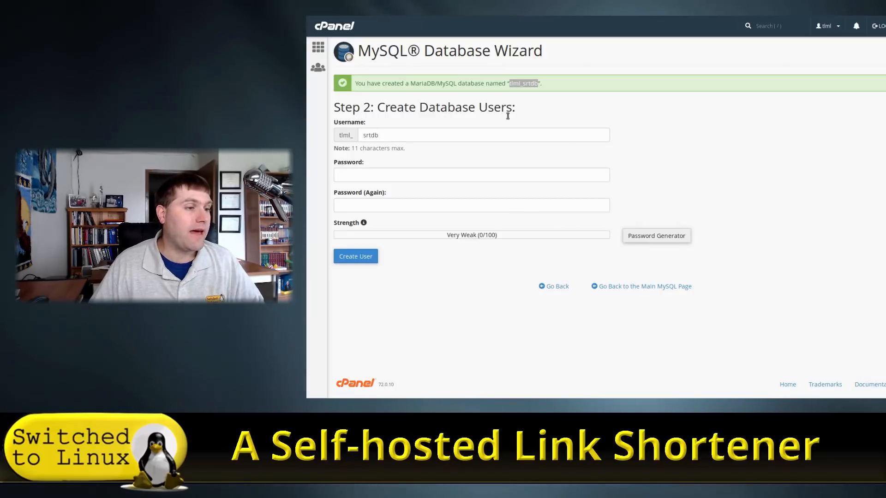
left_click(807, 183)
left_click(639, 235)
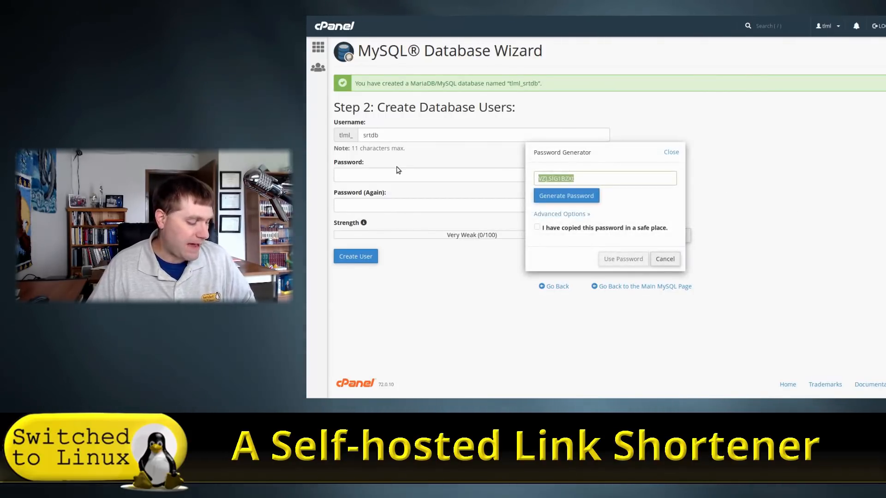
left_click(486, 231)
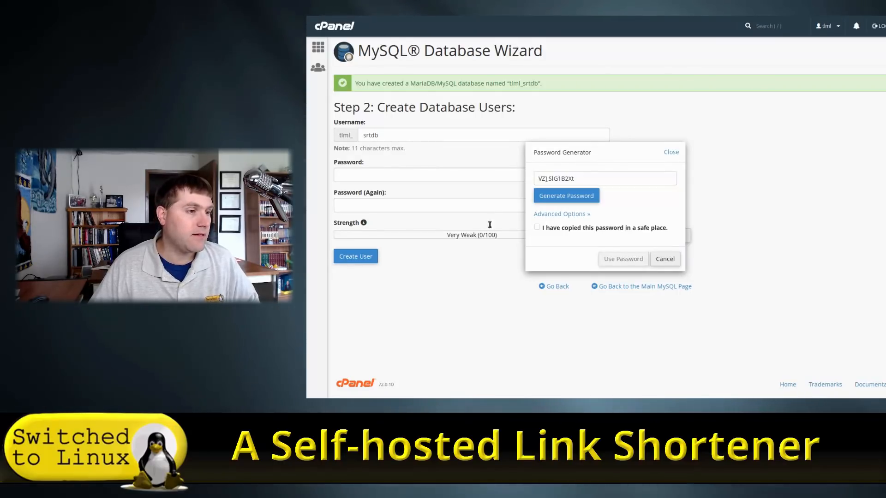
left_click(537, 227)
left_click(623, 259)
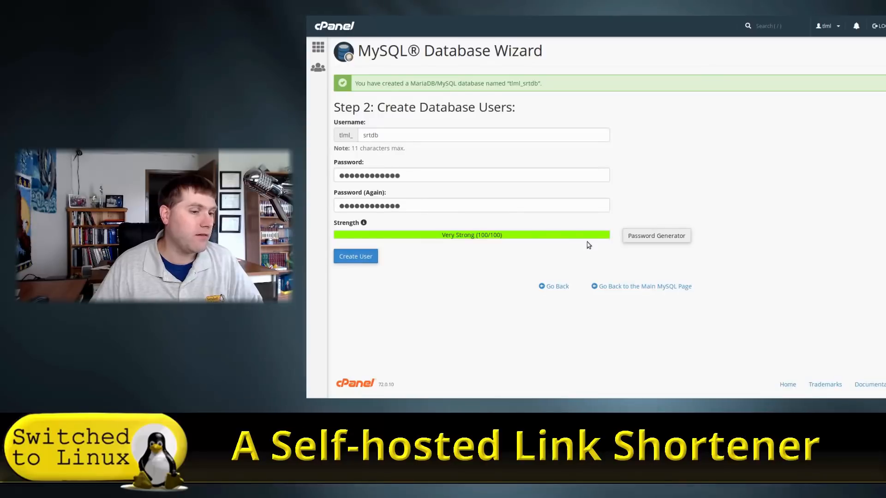
left_click(365, 256)
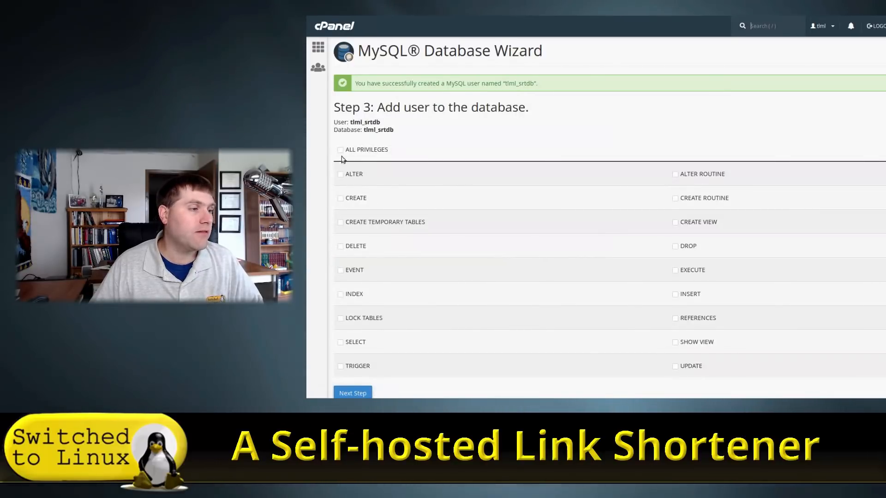
Step: Grant the new user all privileges on the database and return to the cPanel home page
left_click(340, 150)
scroll(453, 172, "down", 2)
left_click(352, 328)
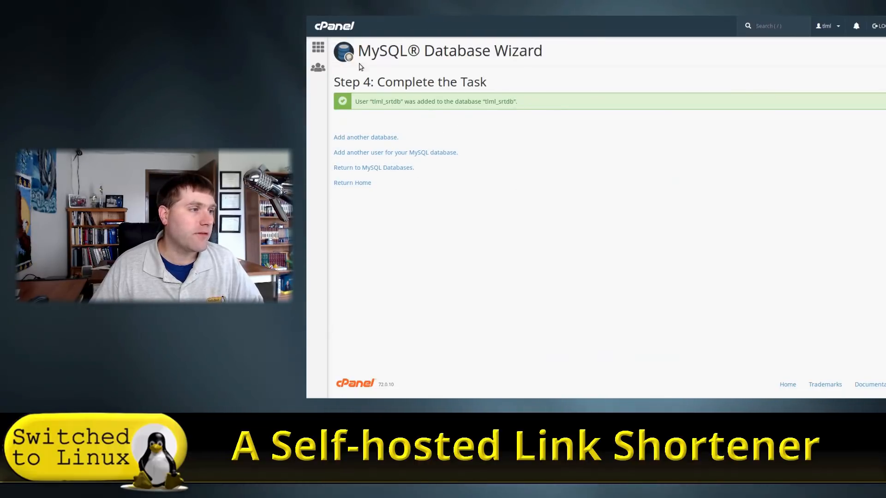
left_click(318, 47)
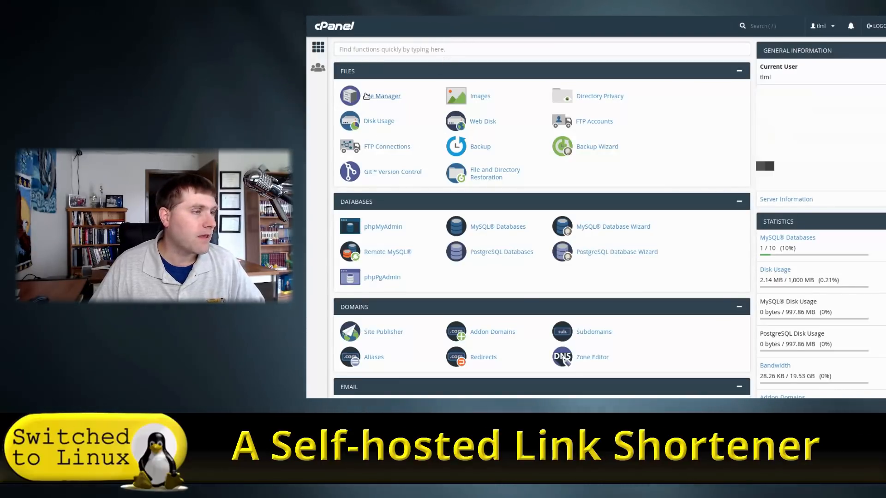
scroll(396, 172, "down", 2)
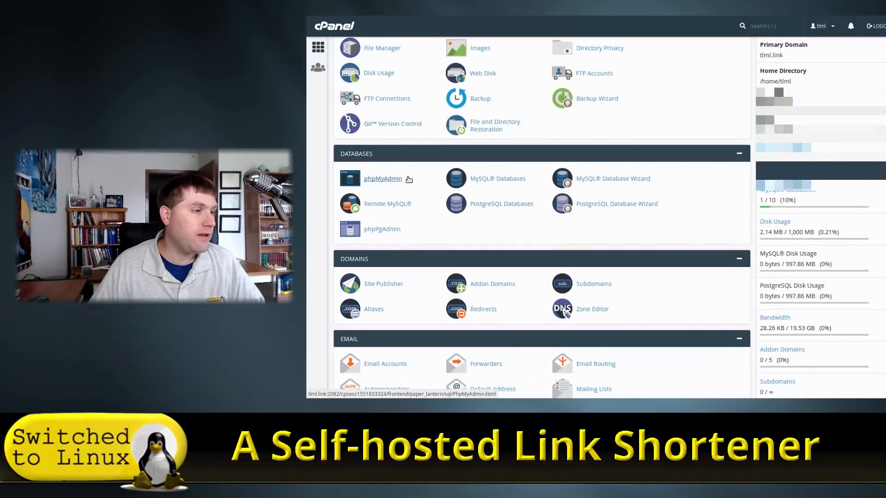
scroll(407, 179, "up", 1)
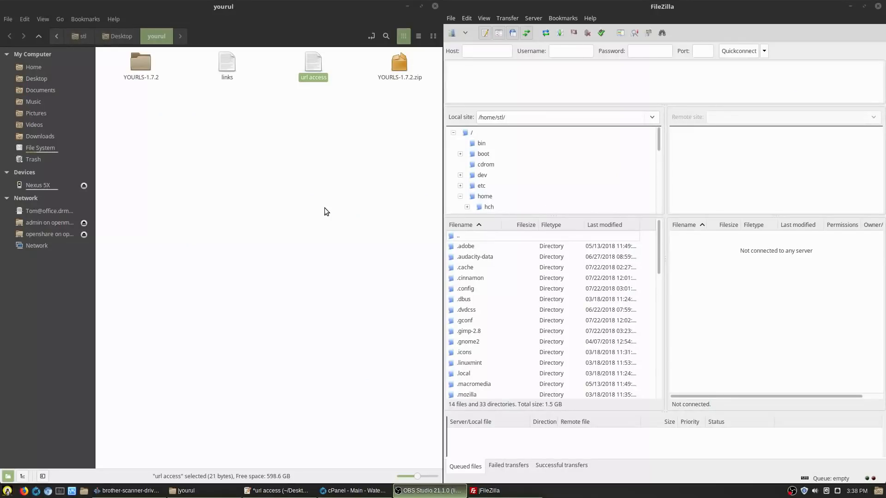
Step: Connect FileZilla to the recently used web server and widen the remote file list's Filename column
left_click(764, 51)
left_click(813, 86)
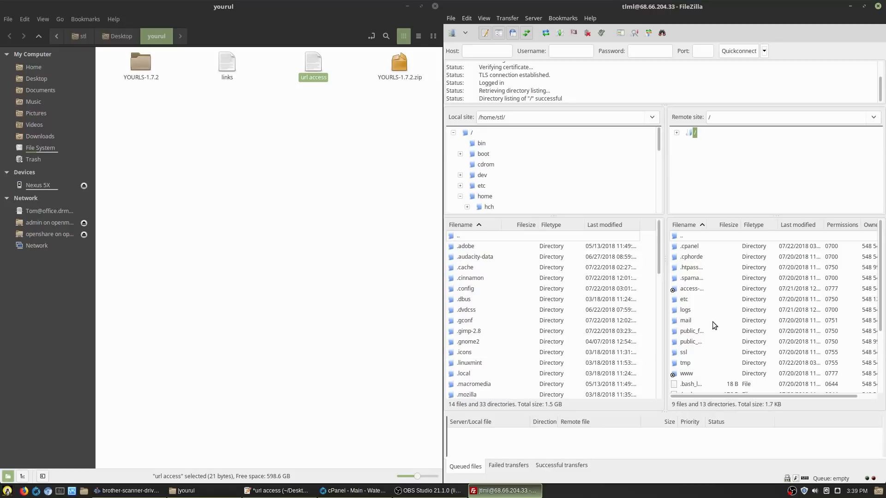
left_click_drag(706, 223, 732, 227)
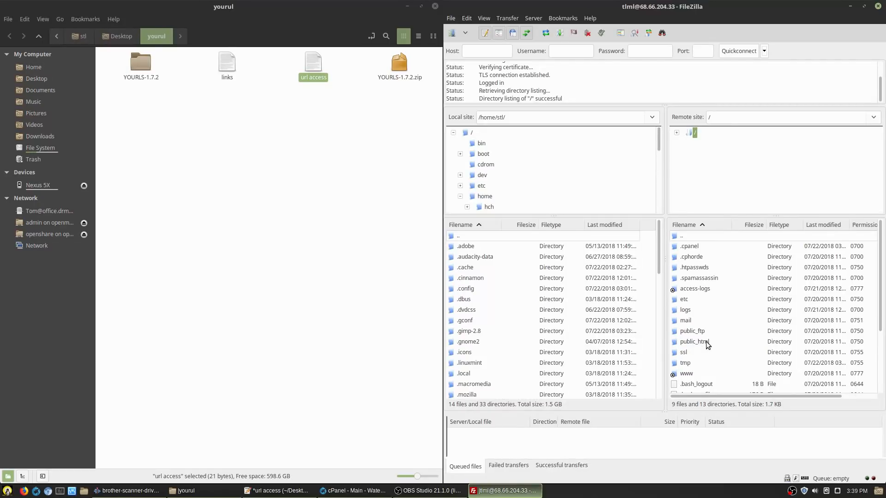
left_click(361, 484)
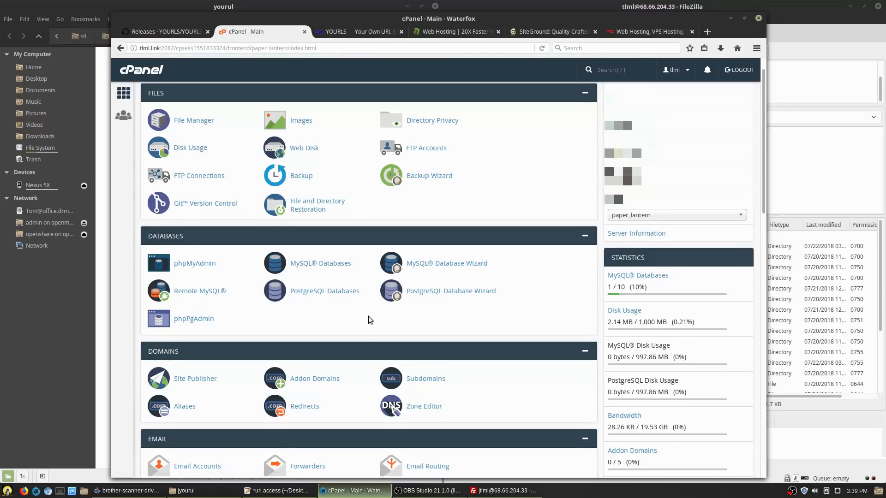
scroll(368, 316, "down", 5)
scroll(347, 316, "down", 1)
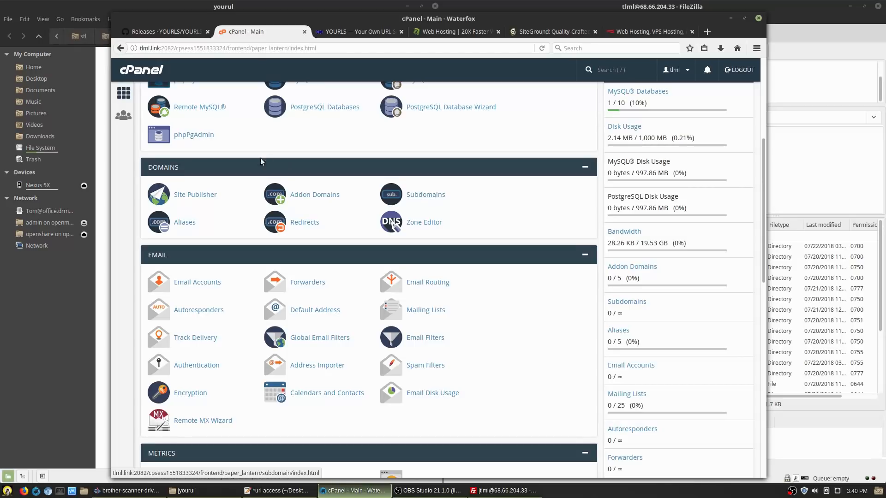
left_click(321, 198)
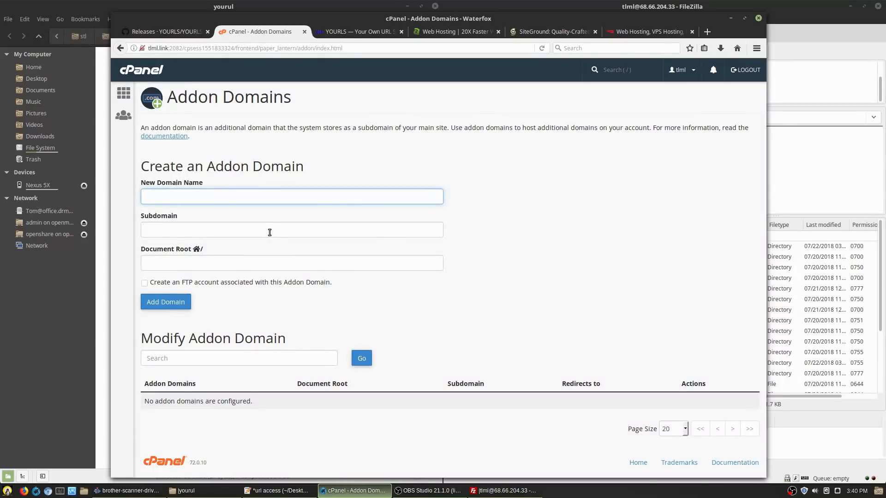
type("sh")
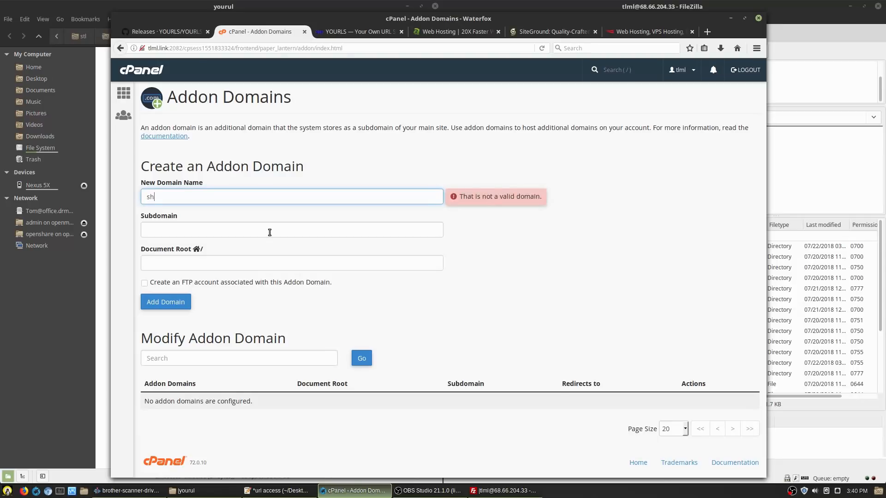
type("t.li")
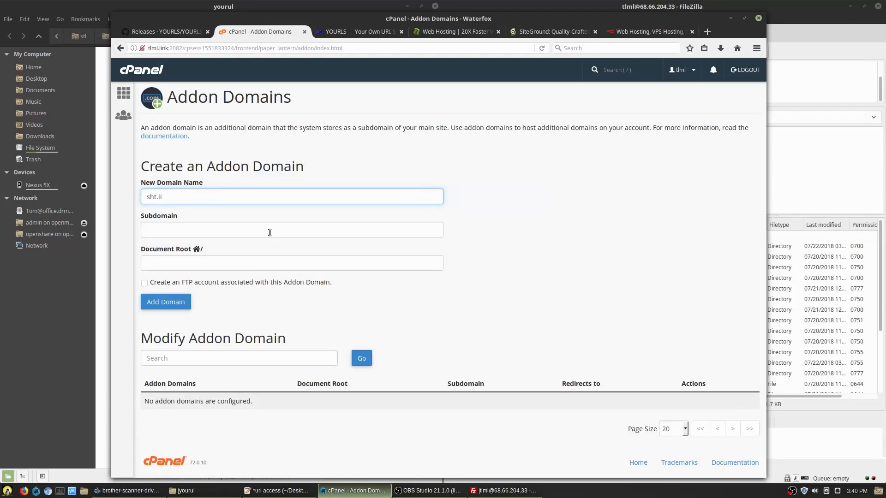
key("Tab")
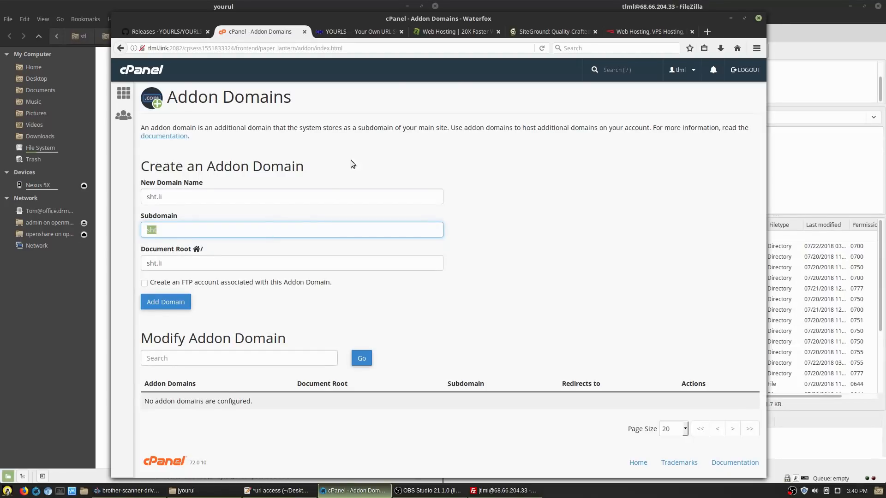
left_click(124, 92)
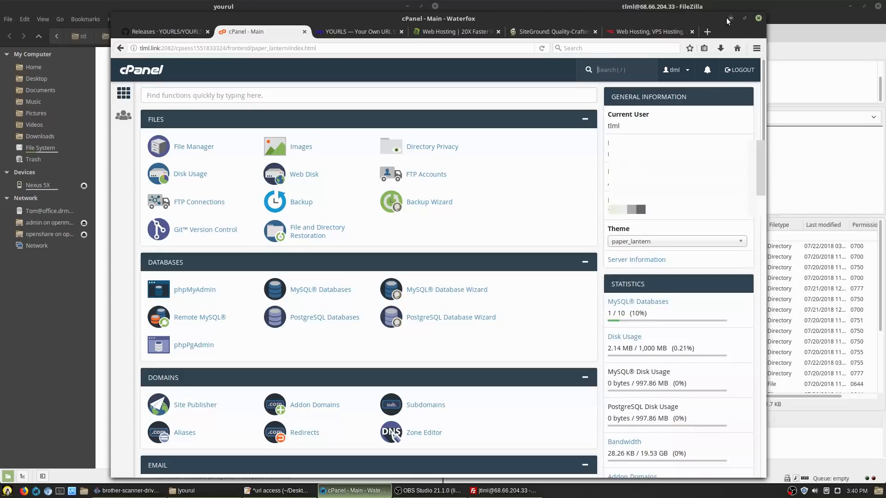
left_click(729, 18)
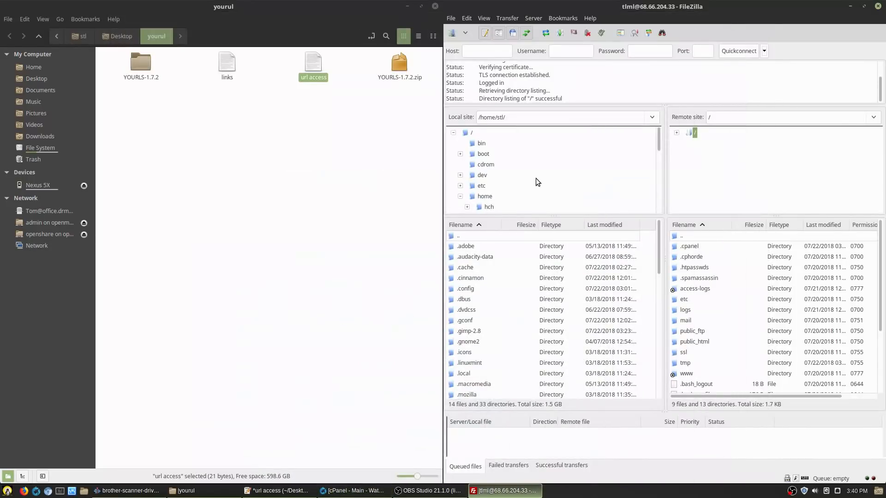
Step: Open the public_html folder on the remote server, going back to the root once to recheck its location
double_click(705, 343)
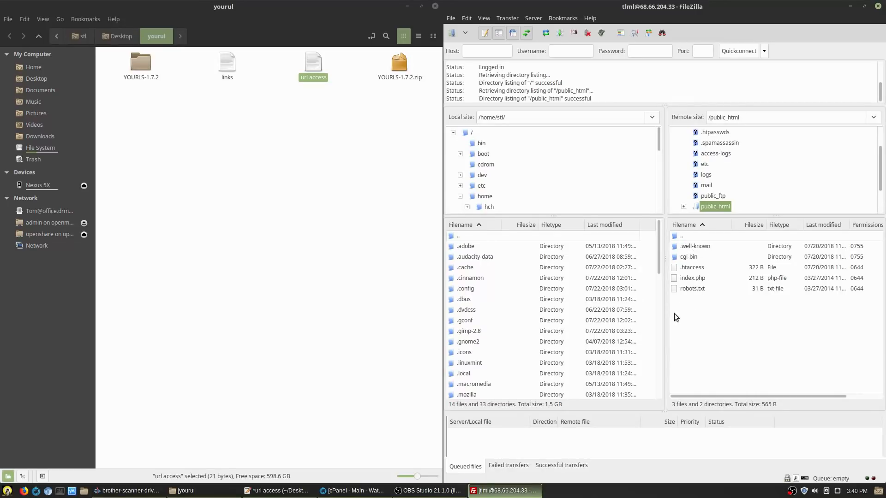
double_click(682, 234)
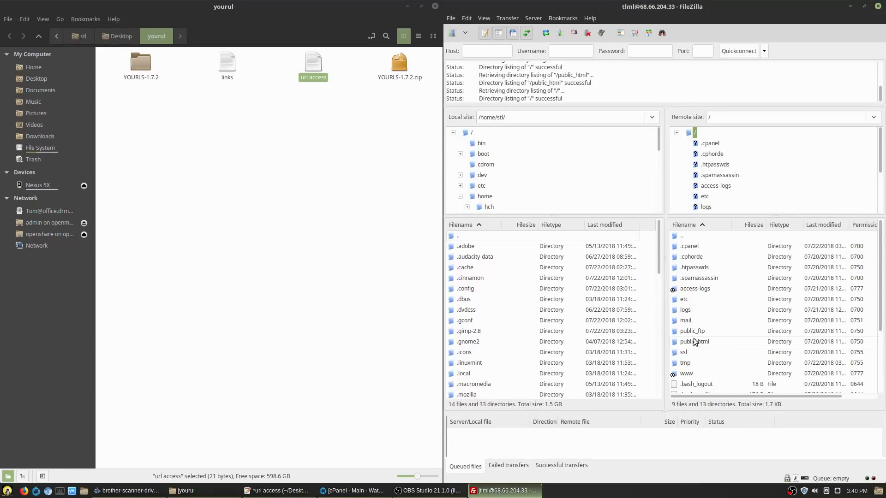
double_click(713, 342)
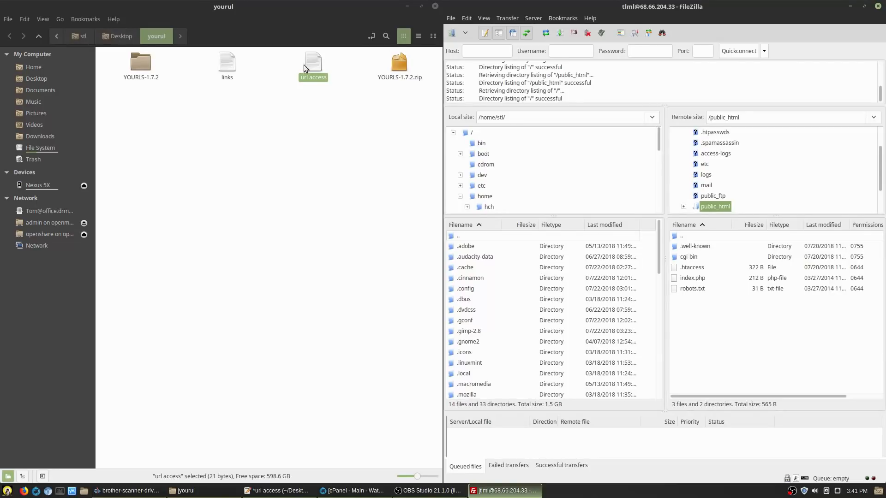
Step: Duplicate config-sample.php inside the user folder of YOURLS-1.7.2
double_click(140, 67)
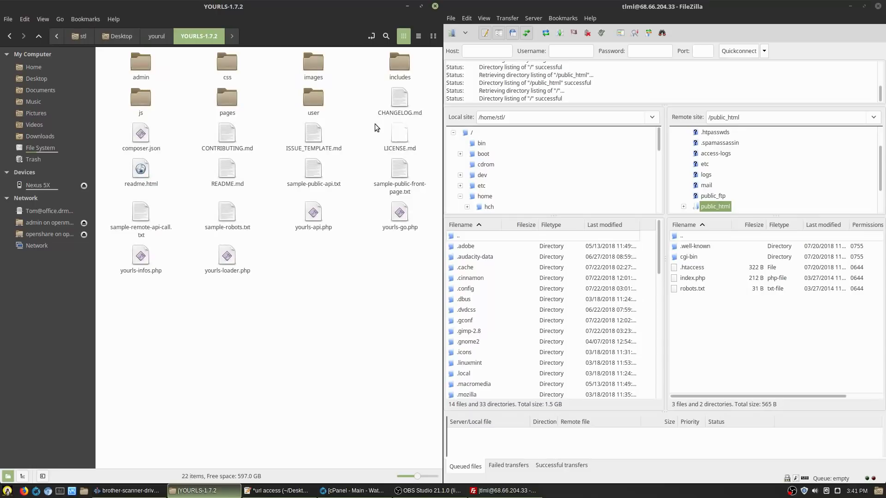
double_click(315, 99)
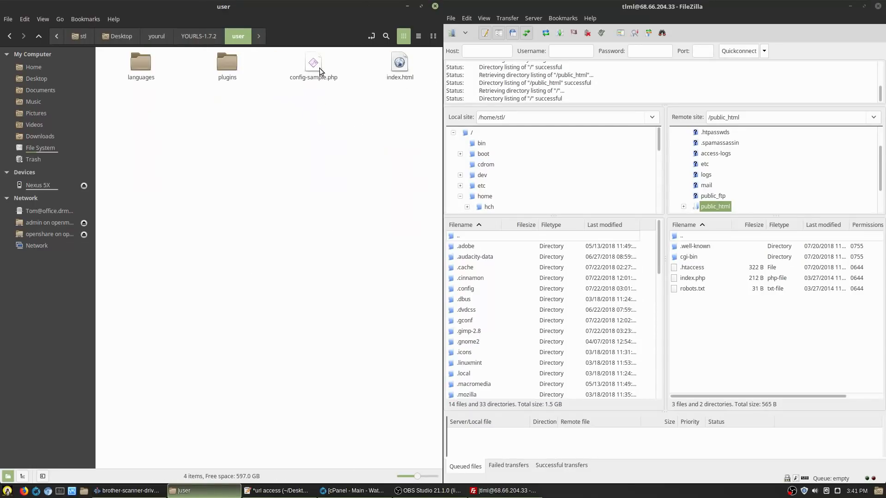
left_click(318, 74)
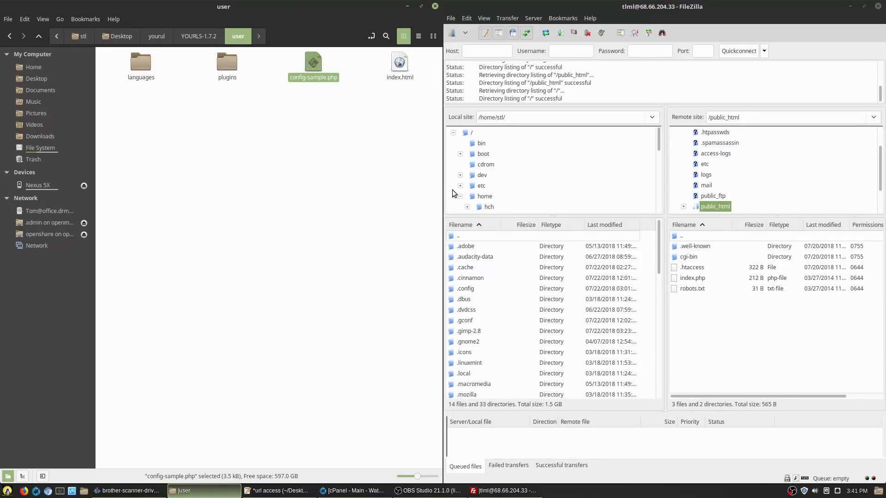
key("ctrl+v")
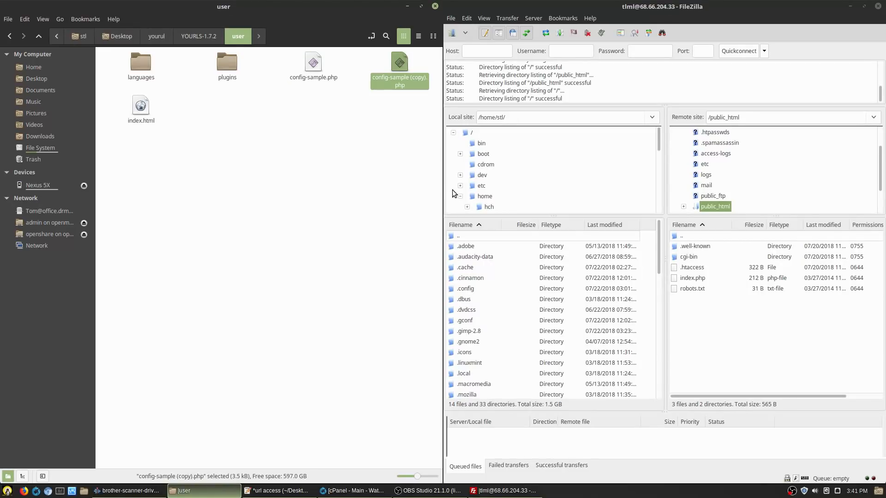
Step: Rename the copied sample configuration file as config.php
key("F2")
key("BackSpace")
key("BackSpace")
key("BackSpace")
key("BackSpace")
key("BackSpace")
key("BackSpace")
key("BackSpace")
key("BackSpace")
key("BackSpace")
key("BackSpace")
key("BackSpace")
key("BackSpace")
key("BackSpace")
key("BackSpace")
type("\\")
key("Return")
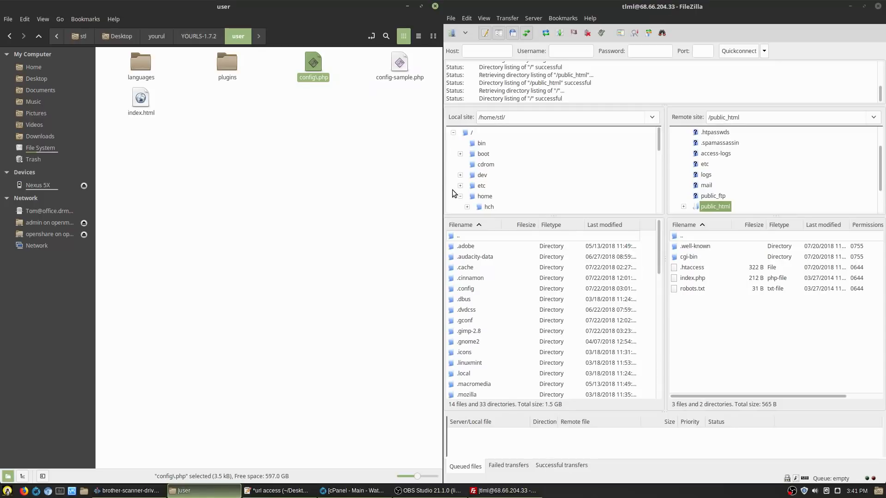
key("F2")
key("BackSpace")
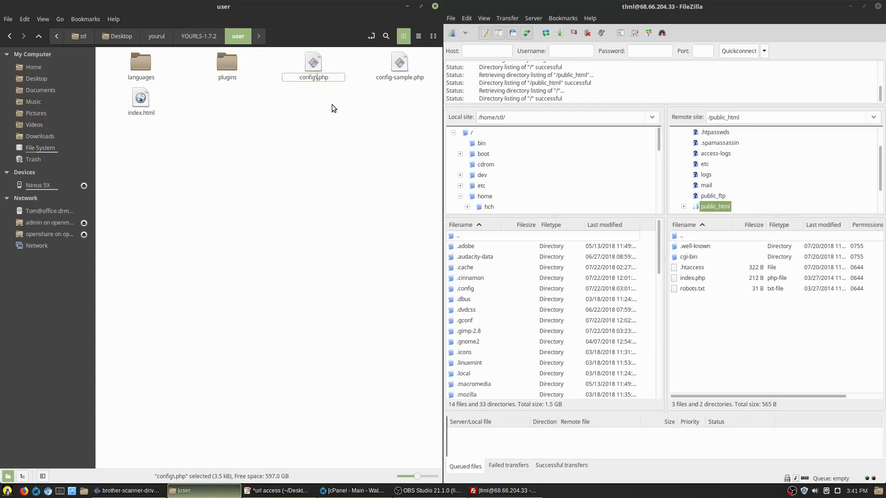
key("Return")
Step: Open config.php in the text editor and enlarge its window beside FileZilla
right_click(320, 78)
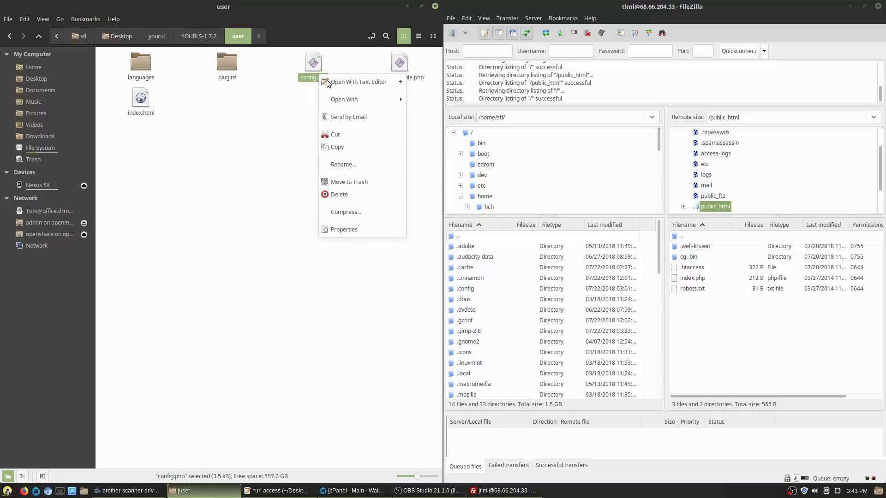
left_click(364, 85)
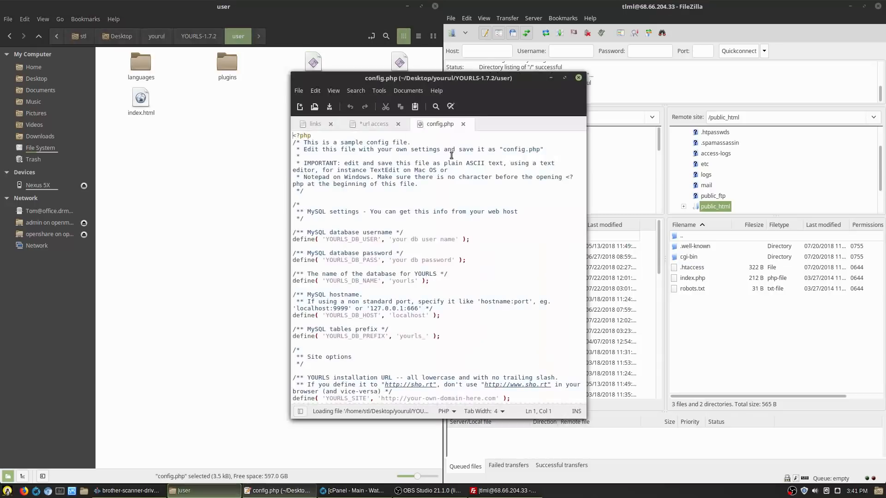
left_click_drag(417, 76, 188, 21)
left_click_drag(364, 359, 431, 478)
left_click_drag(219, 21, 205, 14)
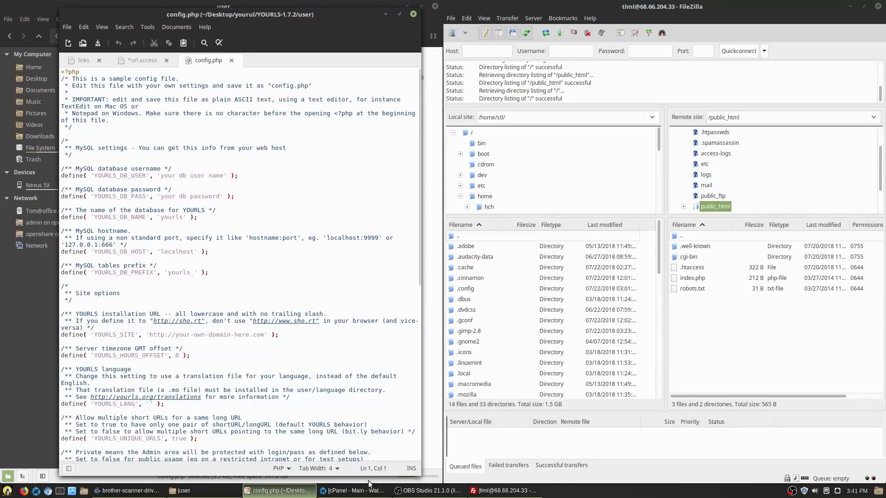
Step: Set both YOURLS_DB_USER and YOURLS_DB_NAME in config.php to tlml_srtdb, copied from the url access notes
left_click(128, 63)
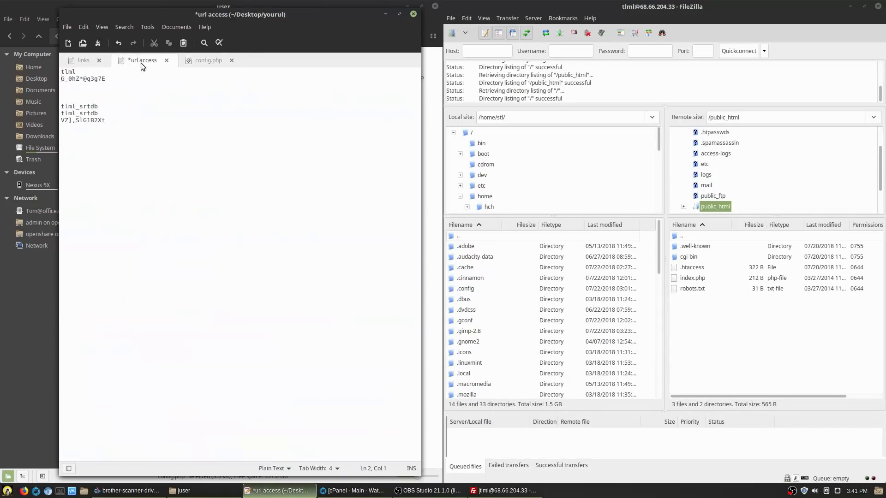
left_click_drag(108, 108, 60, 108)
key("ctrl+c")
left_click(357, 5)
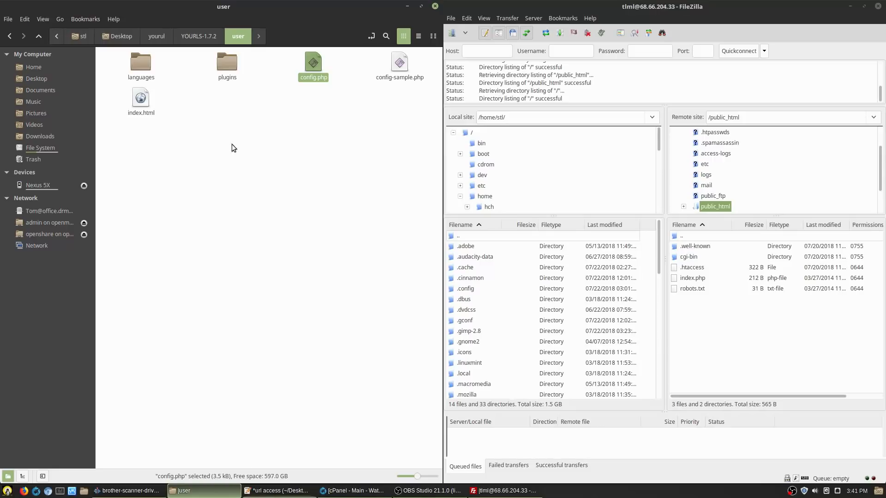
left_click(287, 491)
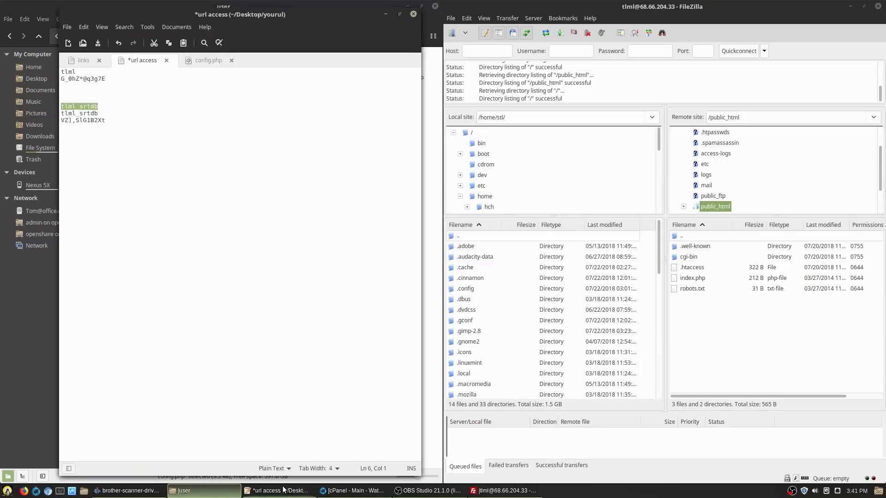
left_click(198, 60)
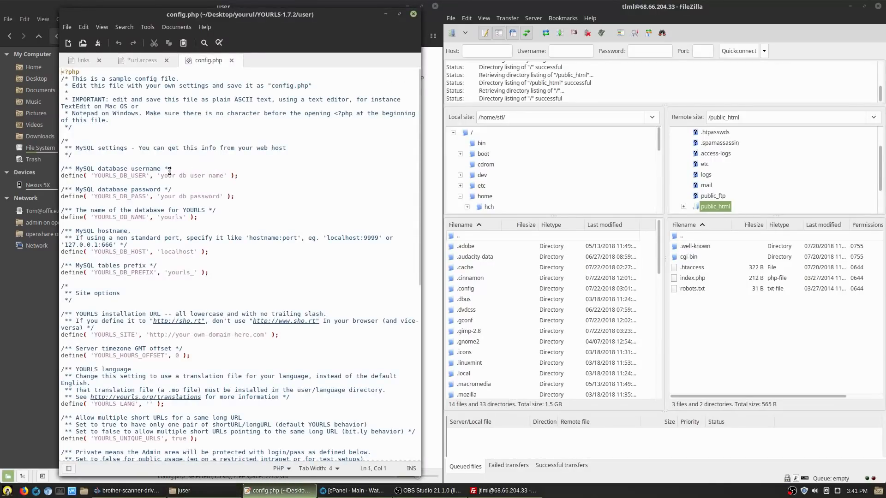
left_click_drag(161, 176, 224, 176)
key("ctrl+v")
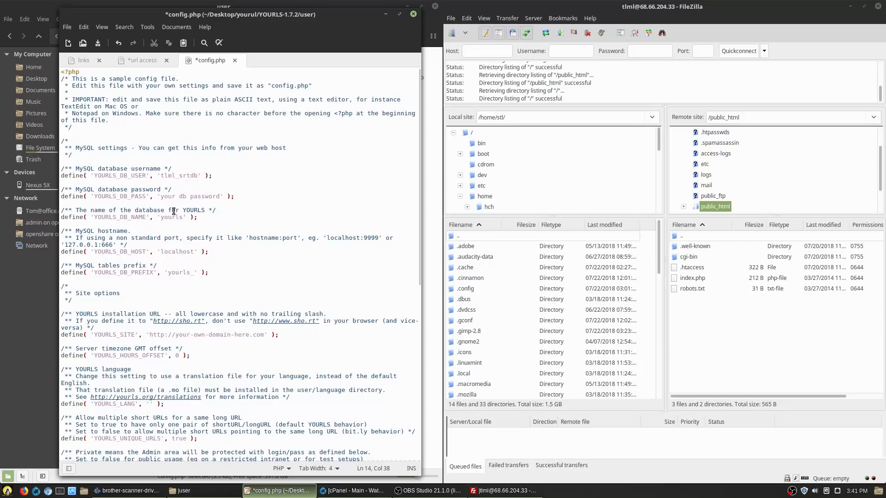
left_click_drag(161, 217, 185, 217)
key("ctrl+v")
Step: Replace the YOURLS_DB_PASS placeholder in config.php with the database password stored in the url access notes
left_click(139, 60)
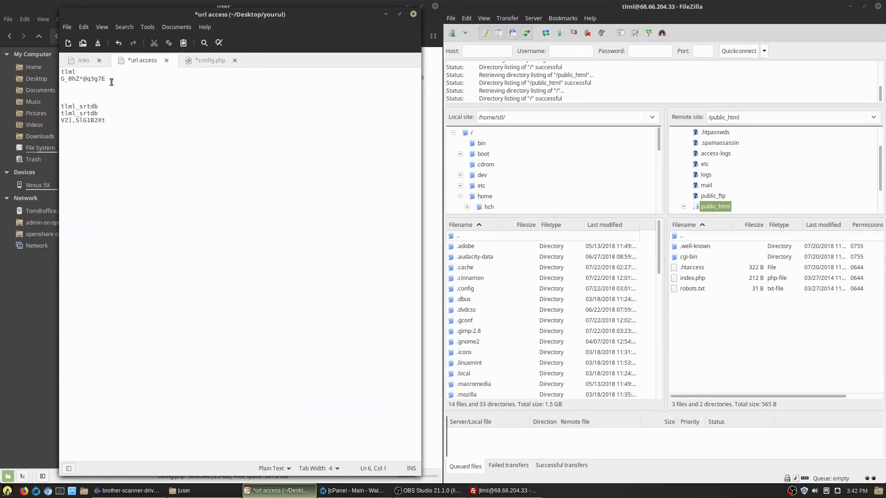
left_click_drag(106, 121, 59, 121)
key("ctrl+c")
left_click(205, 61)
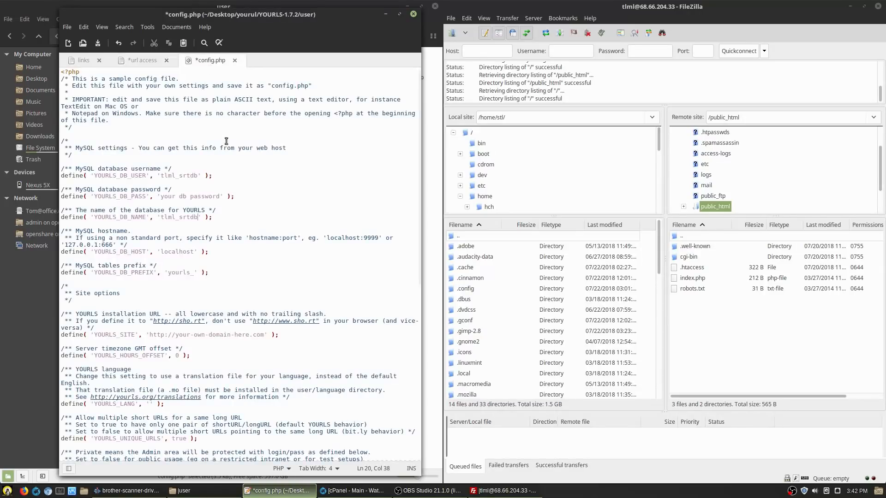
left_click_drag(220, 196, 164, 196)
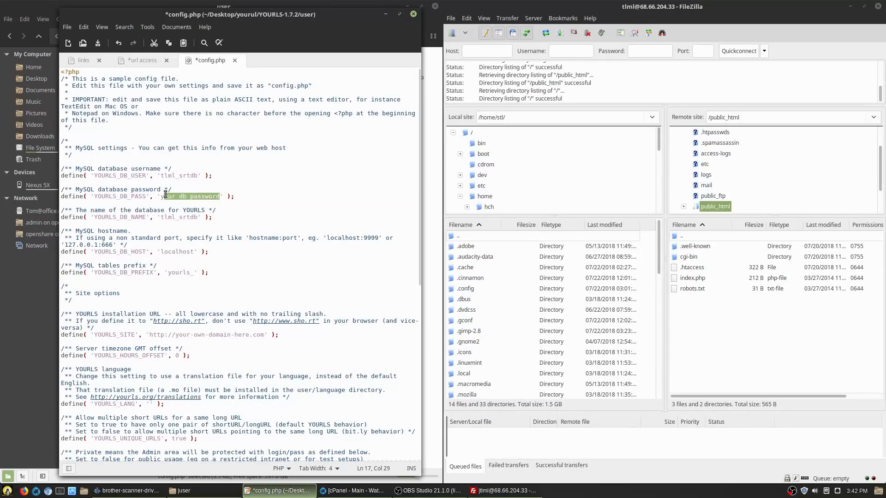
key("ctrl+v")
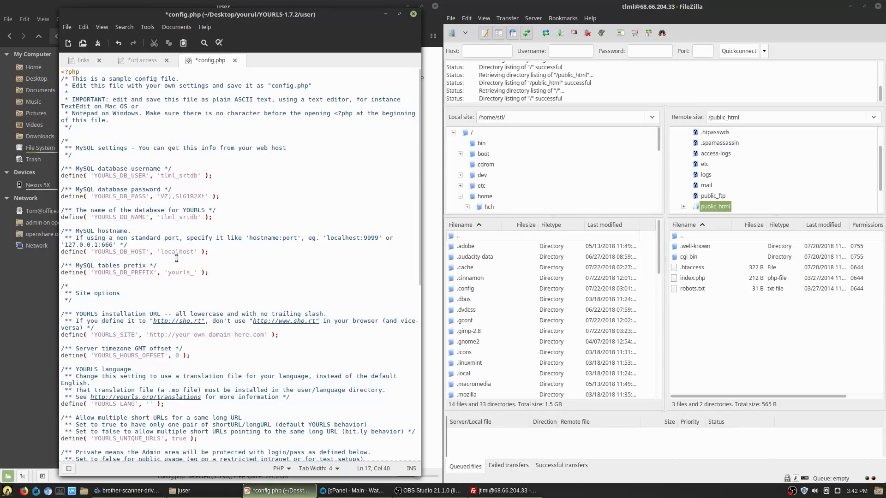
left_click_drag(163, 251, 195, 251)
left_click_drag(168, 272, 189, 273)
scroll(273, 281, "down", 2)
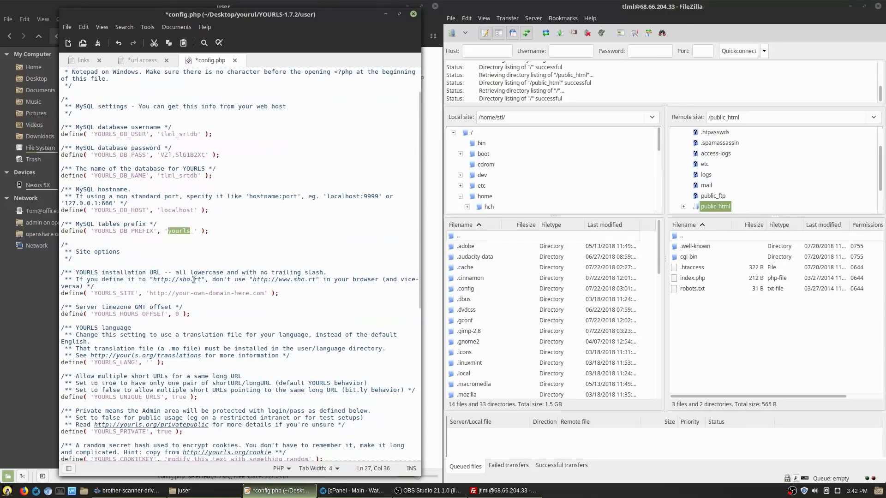
left_click_drag(150, 296, 264, 292)
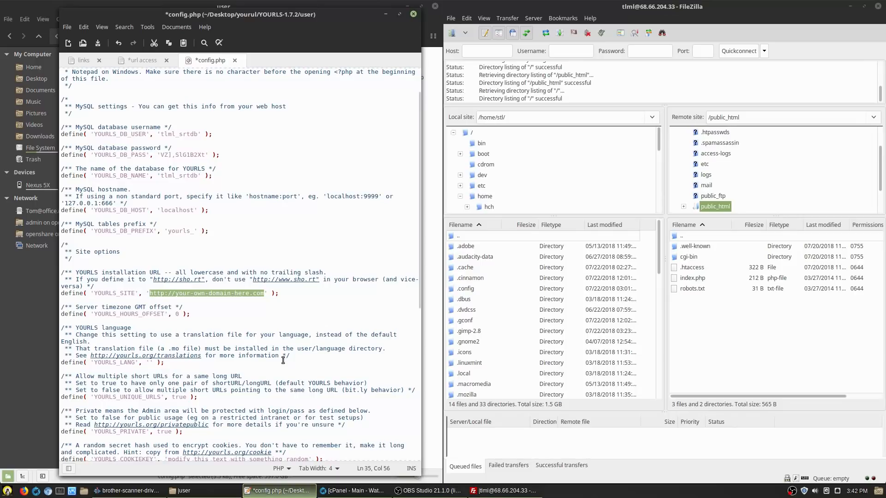
type("https")
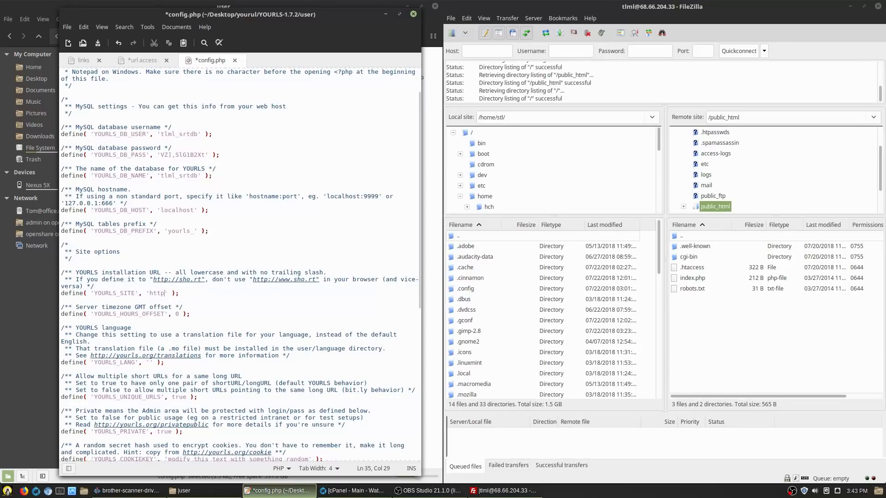
type("://")
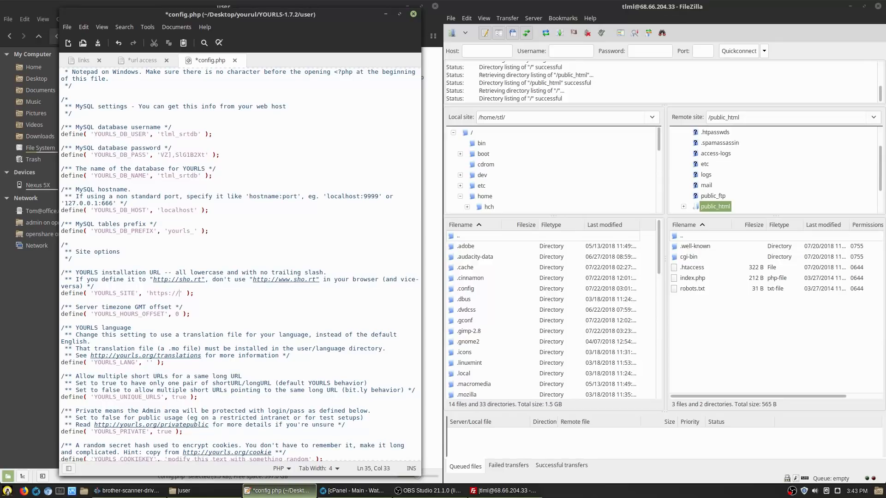
type("tlml.link")
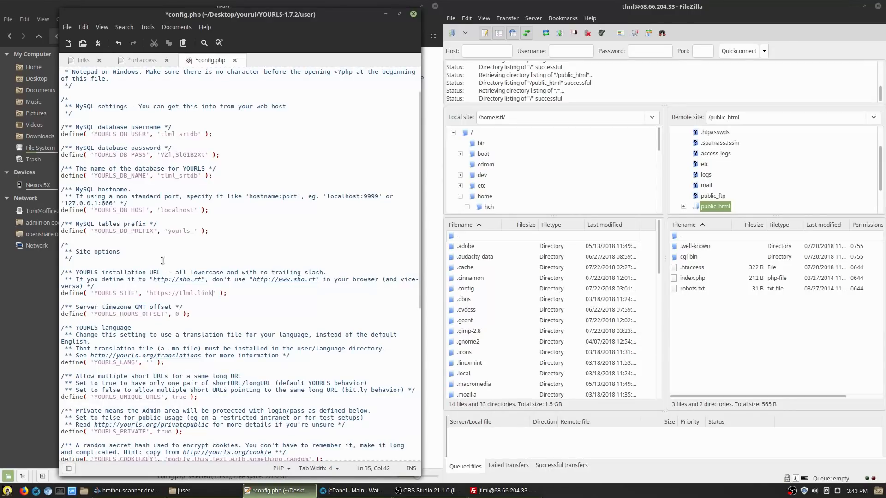
Step: Change the first login's username in the yourls_user_passwords array to sampleuser
scroll(240, 310, "down", 6)
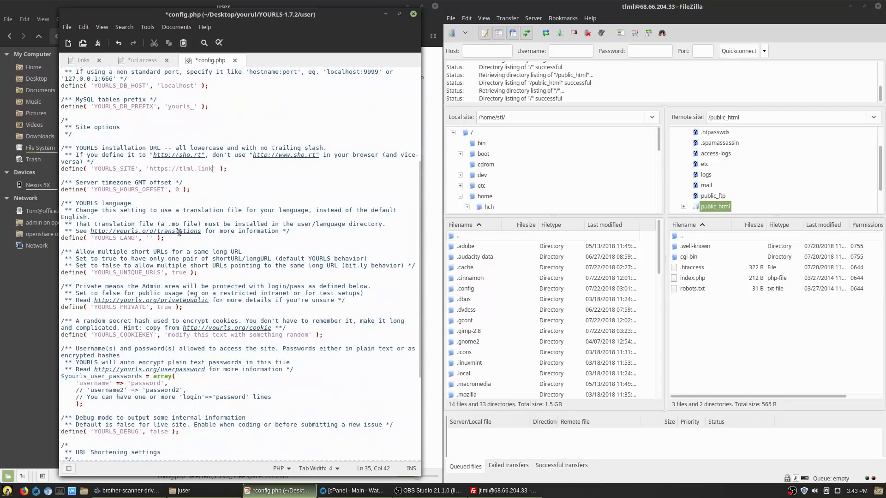
scroll(223, 279, "down", 4)
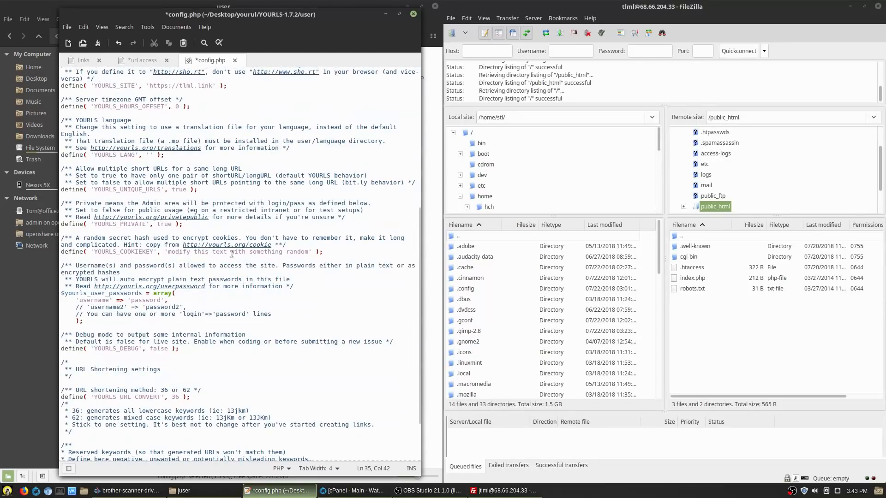
scroll(223, 312, "down", 2)
scroll(222, 315, "down", 1)
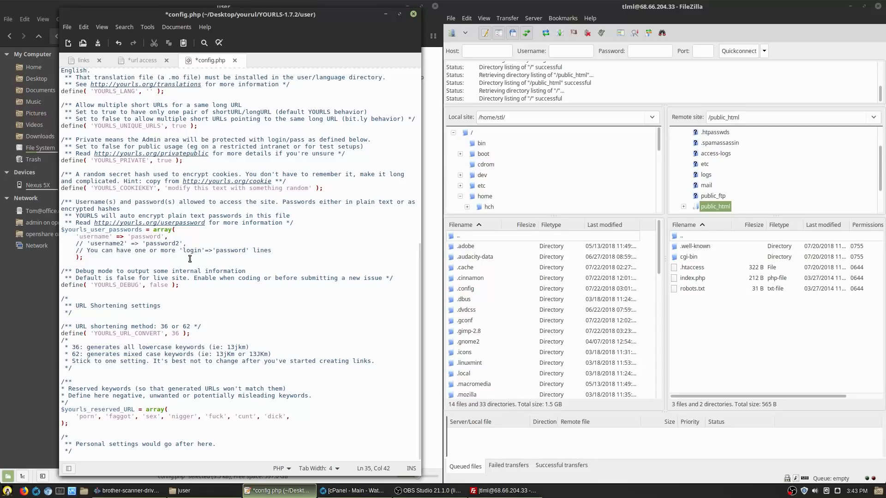
double_click(81, 237)
left_click_drag(131, 236, 156, 236)
left_click_drag(79, 237, 108, 237)
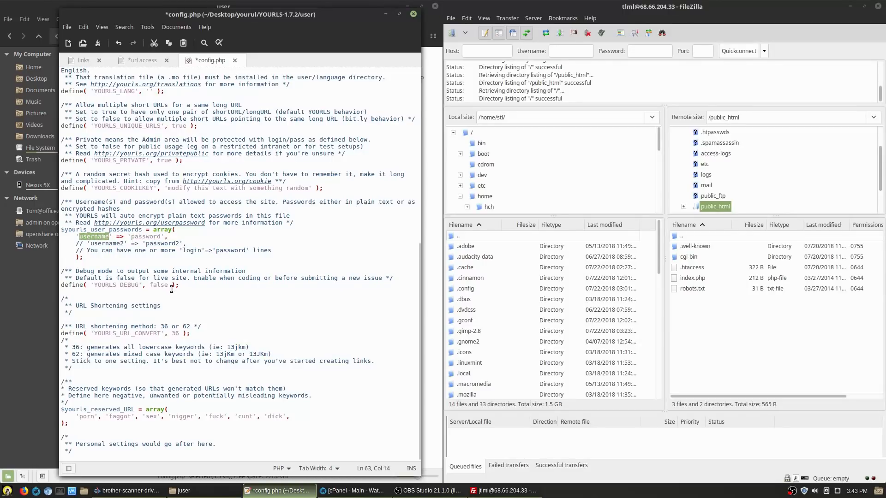
type("sample")
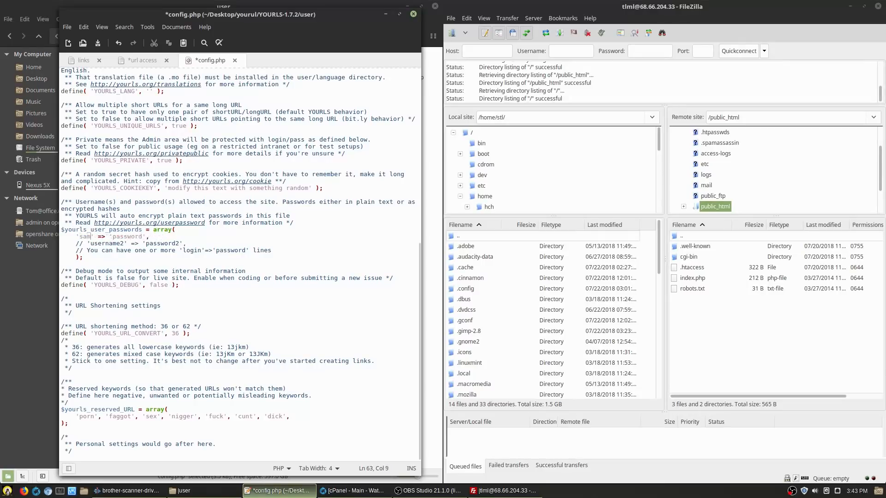
type("user")
Step: Record the sampleuser login and a new password for it below the database credentials in the url access notes
key("shift+Left")
key("shift+Left")
key("shift+Left")
key("shift+Left")
key("shift+Left")
key("shift+Left")
key("shift+Left")
key("shift+Left")
key("shift+Left")
key("shift+Left")
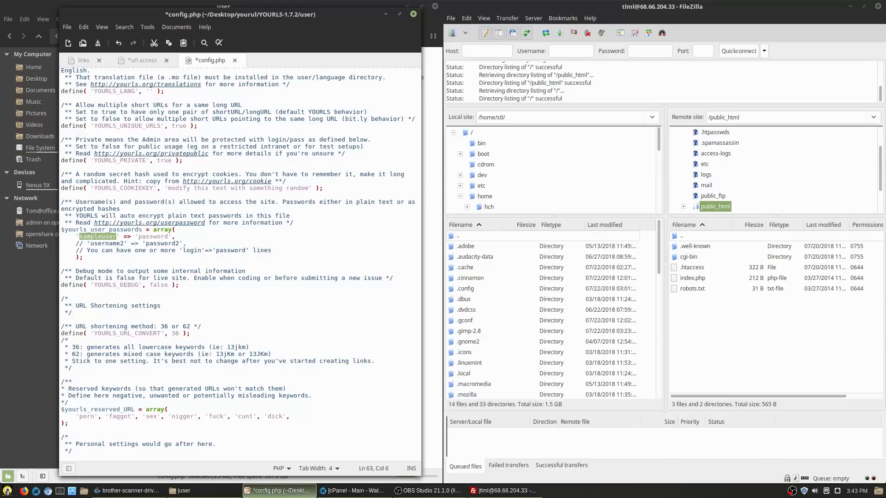
left_click(127, 66)
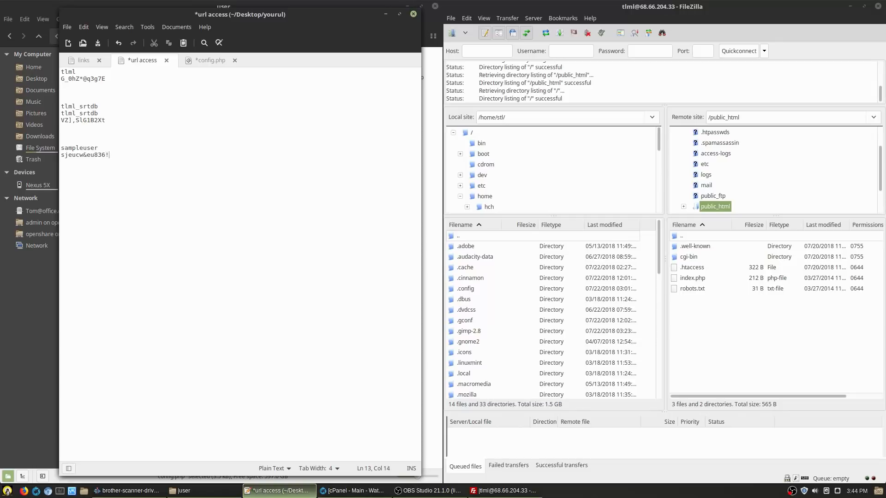
Step: Replace sampleuser's placeholder password in config.php with the login password copied from the url access notes
left_click_drag(113, 155, 60, 156)
key("ctrl+c")
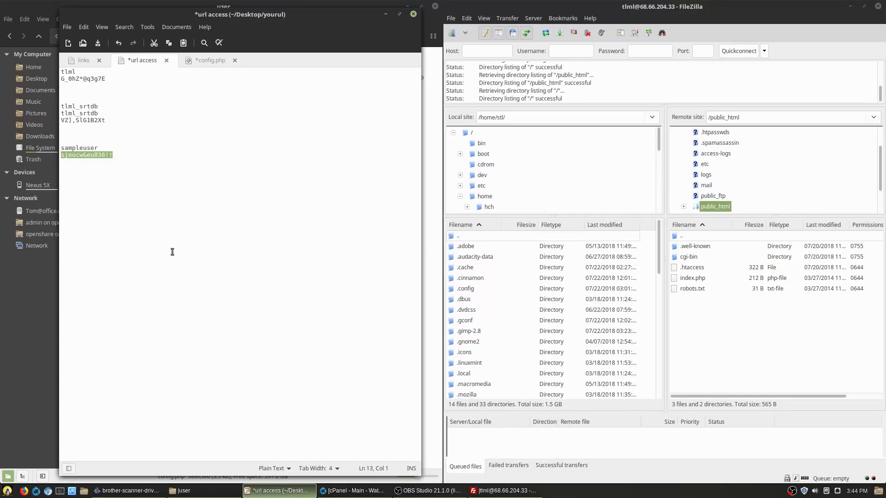
left_click(199, 60)
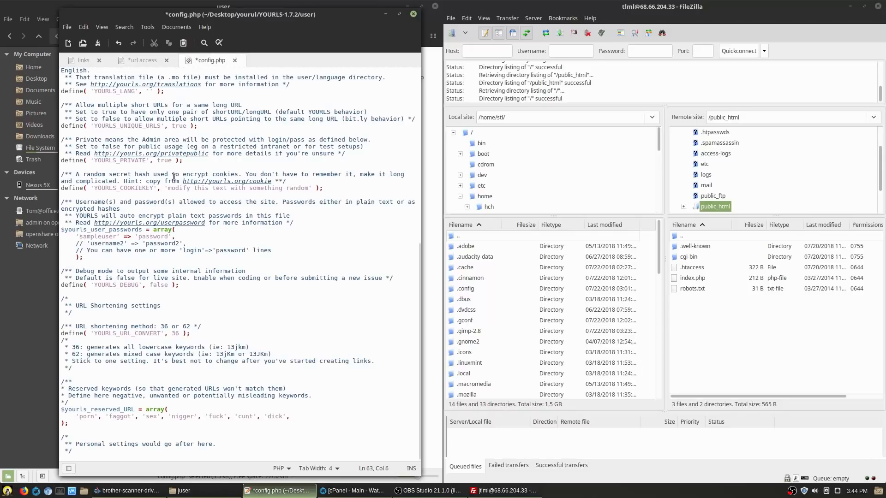
left_click_drag(168, 236, 139, 236)
key("ctrl+v")
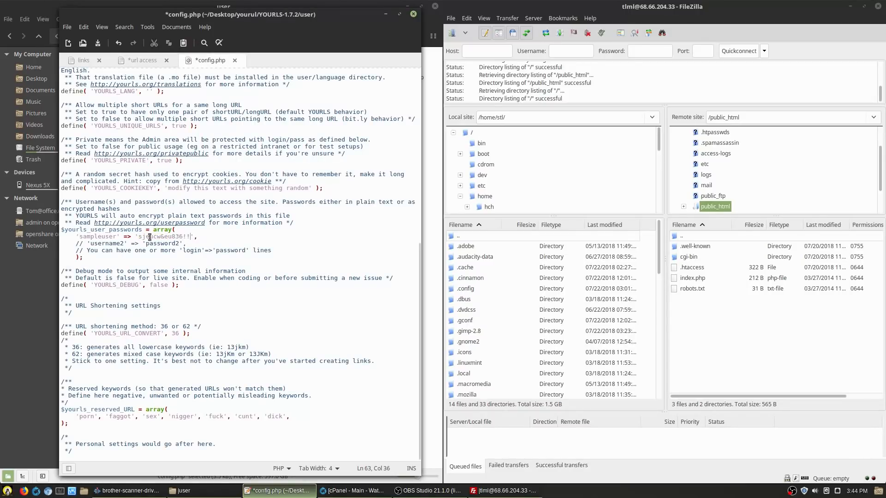
left_click(87, 243)
key("BackSpace")
key("BackSpace")
key("BackSpace")
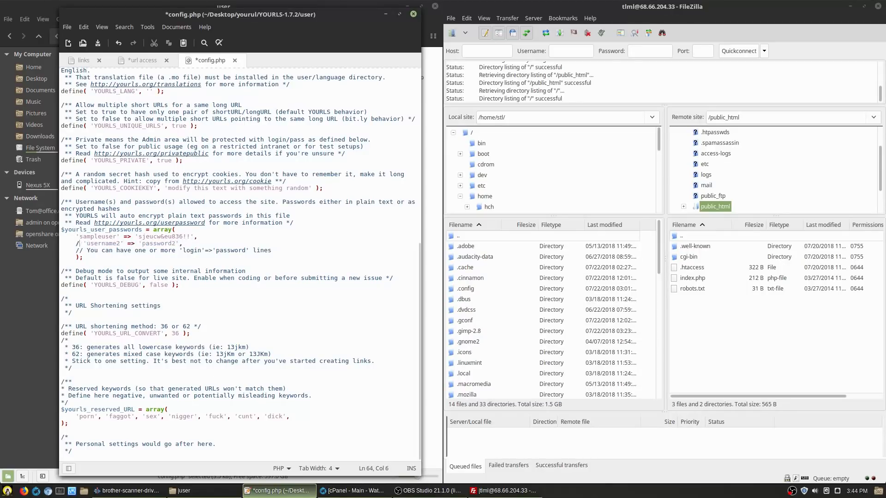
type("//")
Step: Highlight the list of reserved keywords in the yourls_reserved_URL array for review
left_click_drag(75, 416, 319, 416)
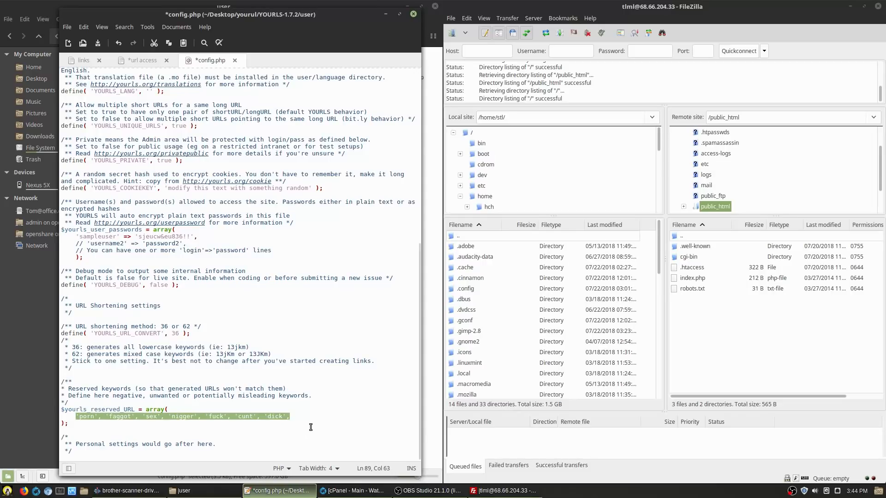
Step: Clear the reserved keywords highlight, go back over the settings in config.php and save the file
left_click(238, 339)
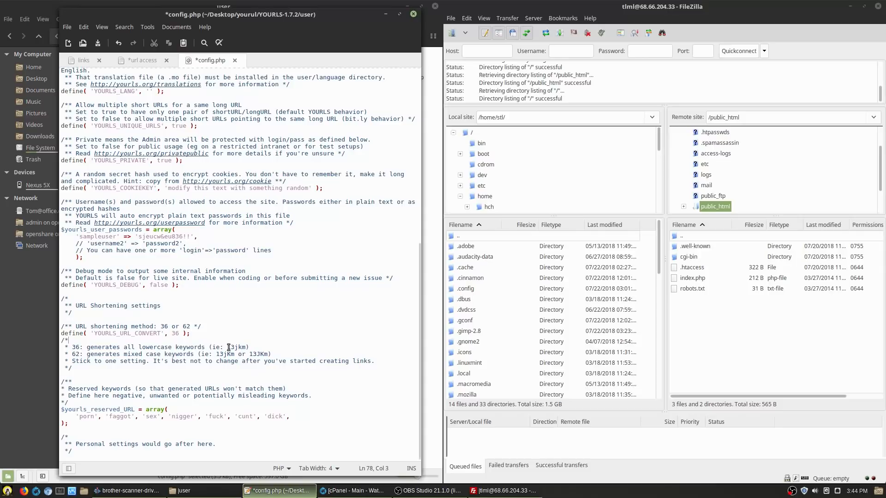
scroll(228, 348, "up", 15)
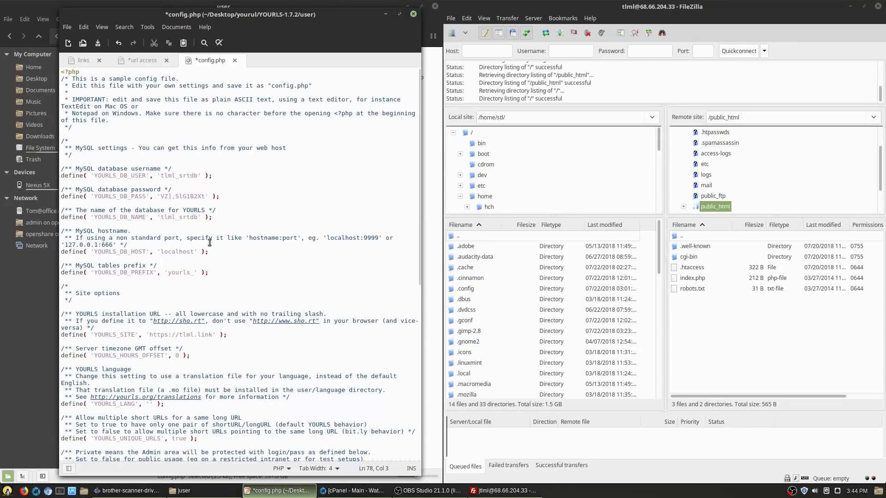
key("ctrl+s")
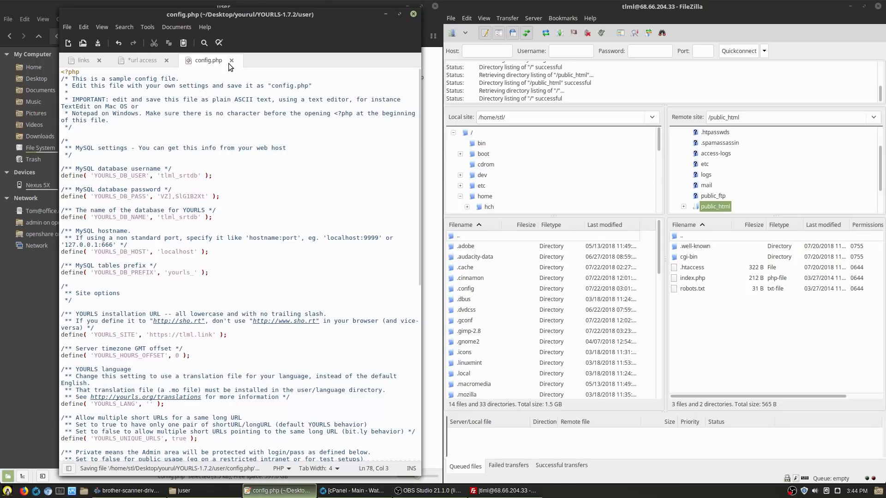
Step: Upload everything in the local YOURLS-1.7.2 folder except sample-public-api.txt, sample-public-front-page.txt and sample-remote-api-call.txt to the server's public_html directory
left_click(204, 488)
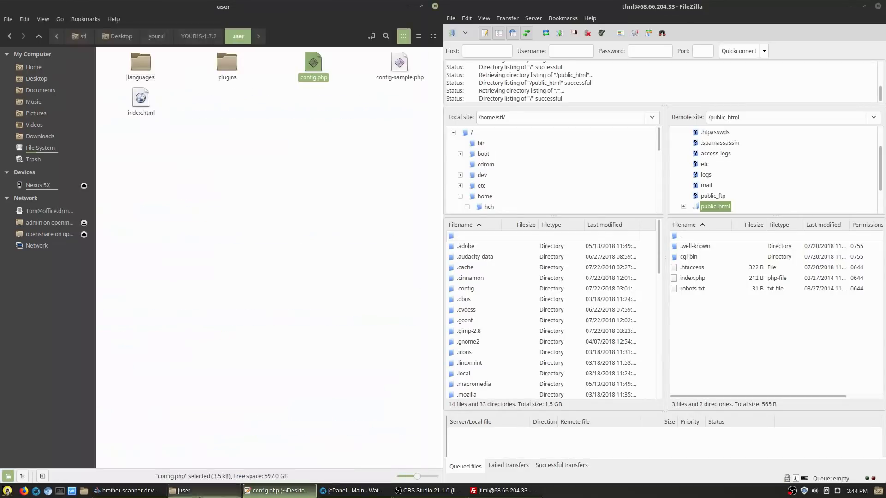
left_click(378, 187)
left_click(190, 36)
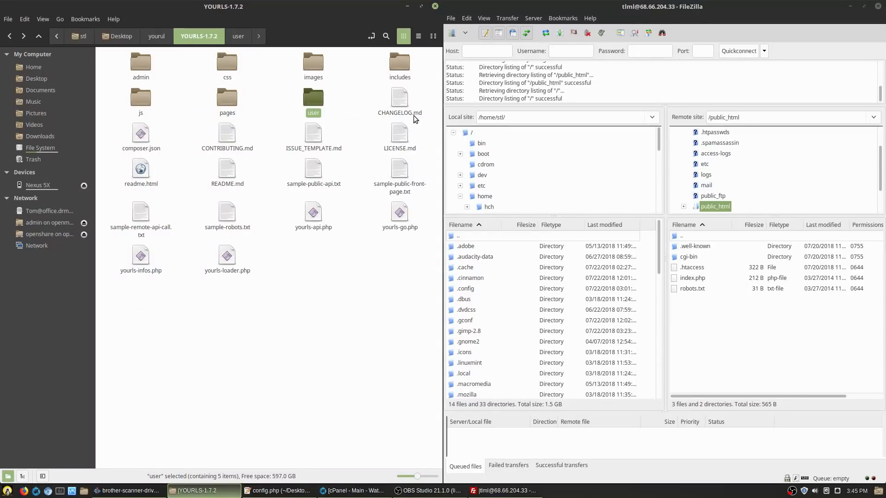
left_click(148, 66)
key("ctrl+a")
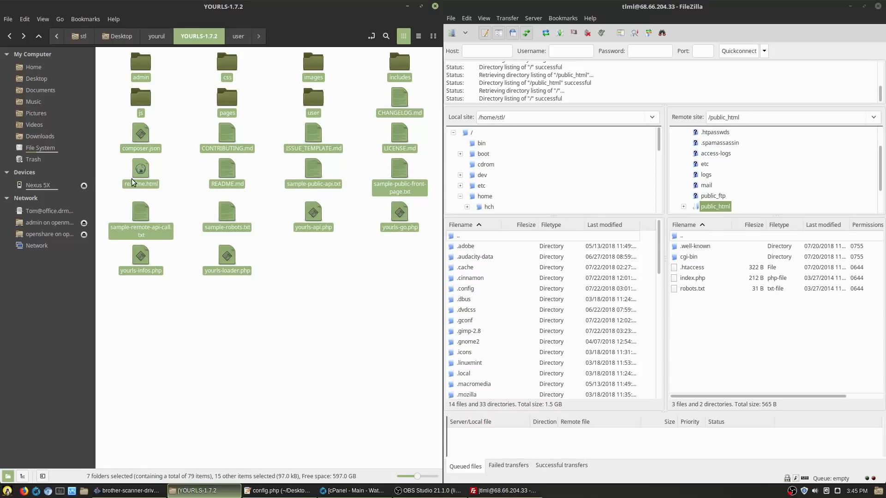
left_click(142, 208, "ctrl")
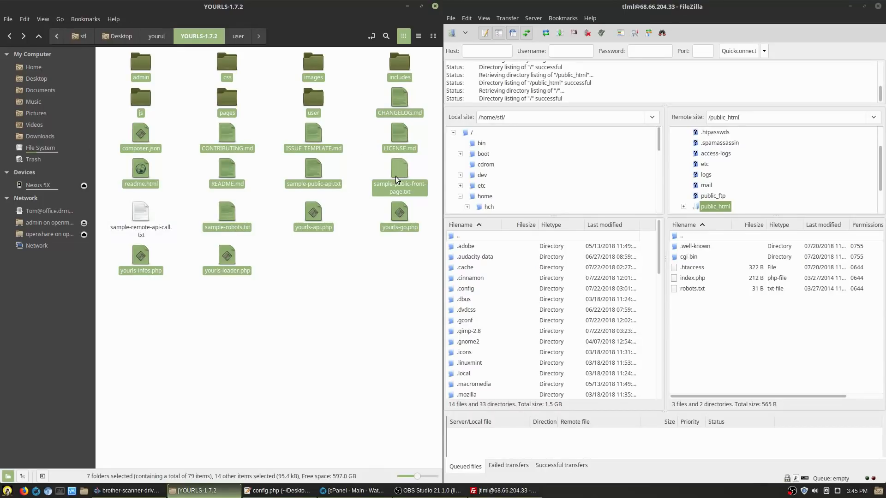
left_click(400, 171, "ctrl")
left_click(315, 177, "ctrl")
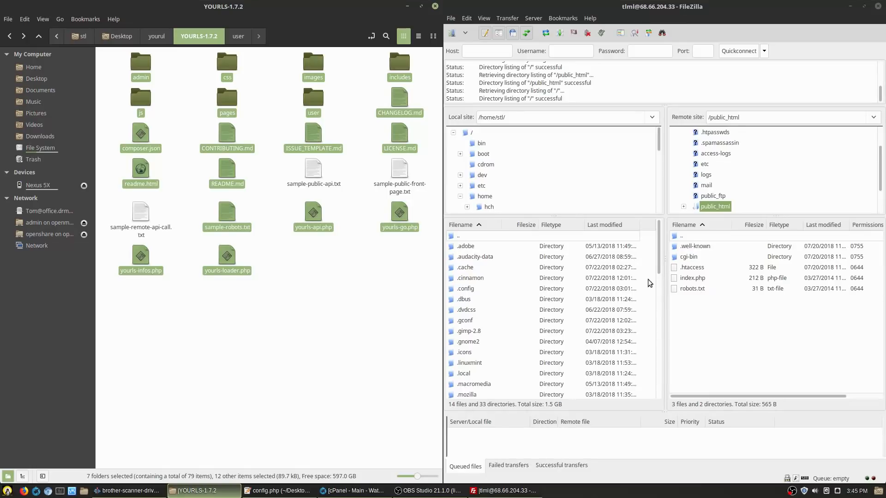
left_click_drag(140, 65, 731, 310)
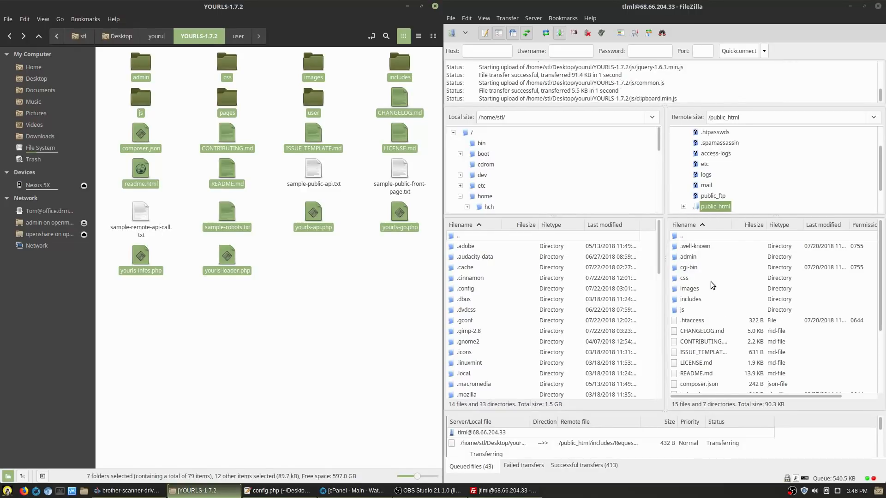
Step: Switch to Waterfox and enter tlml.link/admin as the address in a new browser tab
left_click(351, 491)
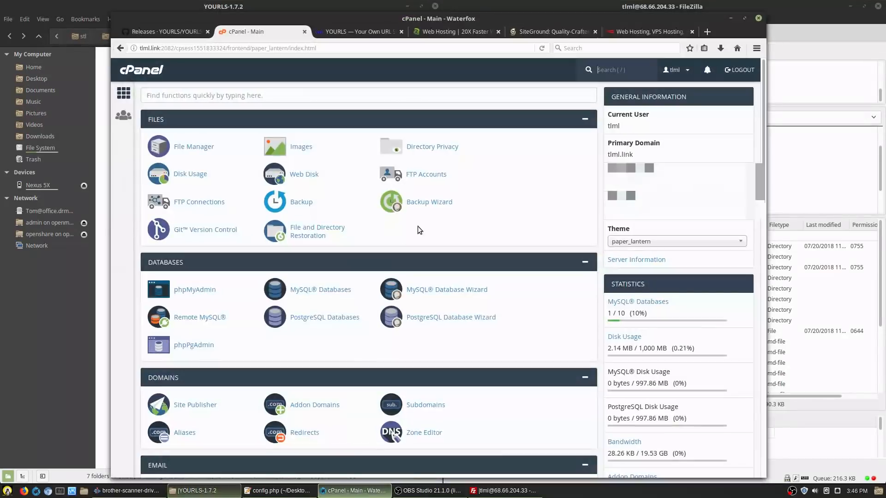
left_click(707, 31)
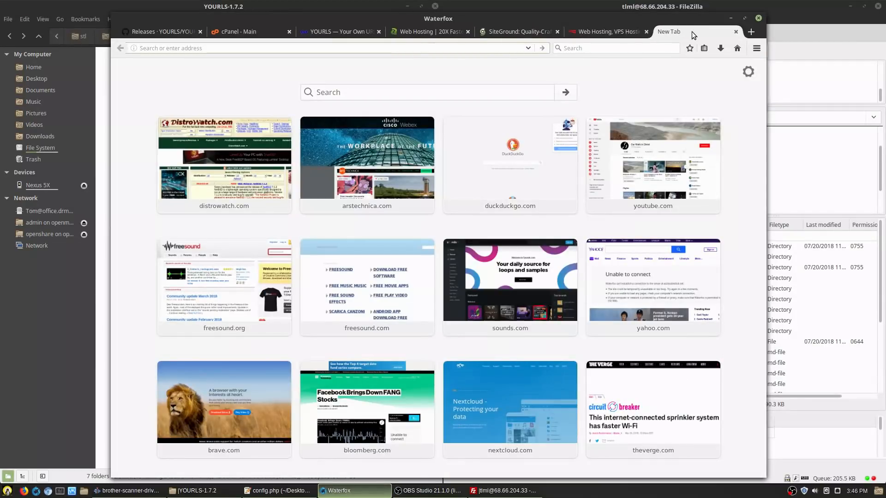
type("tlml.")
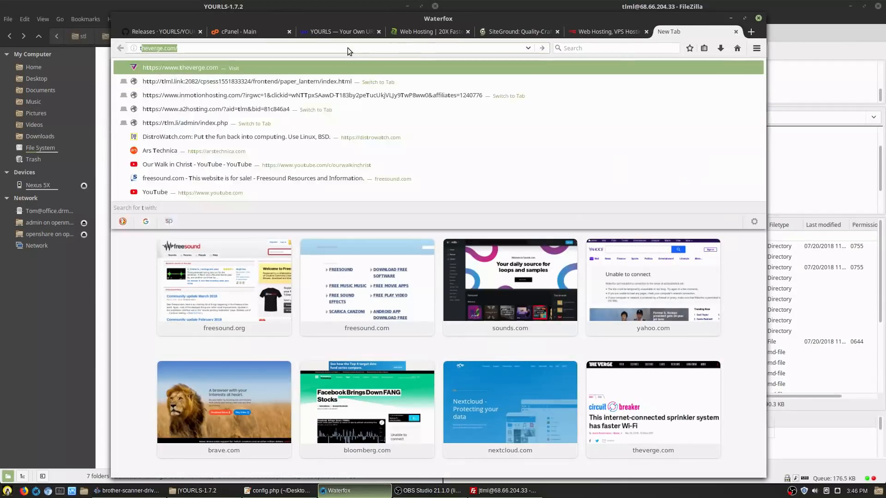
type("li")
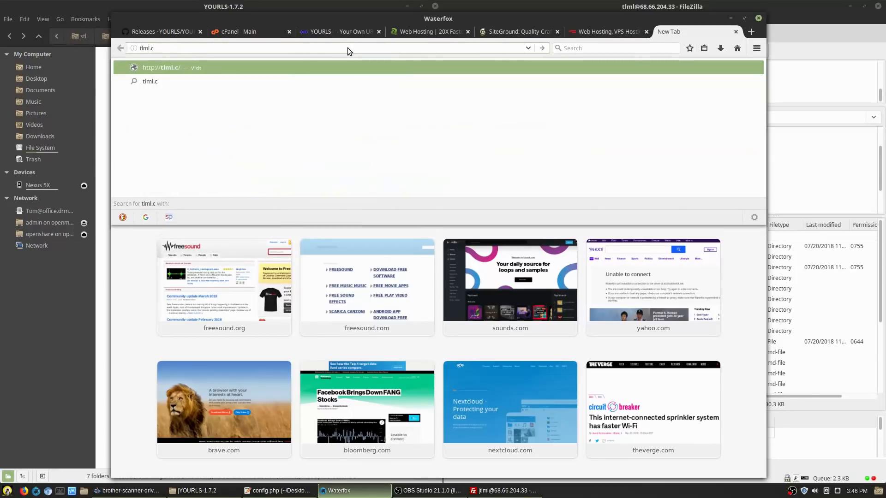
type("nk")
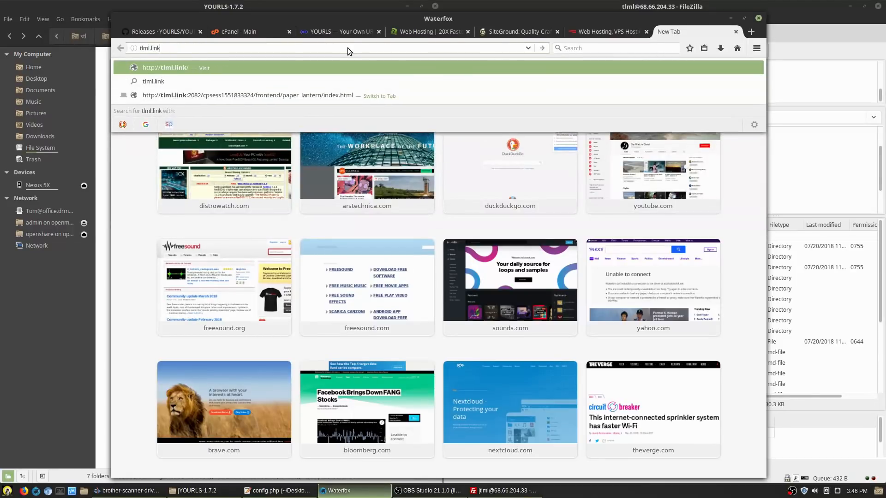
type("/admin")
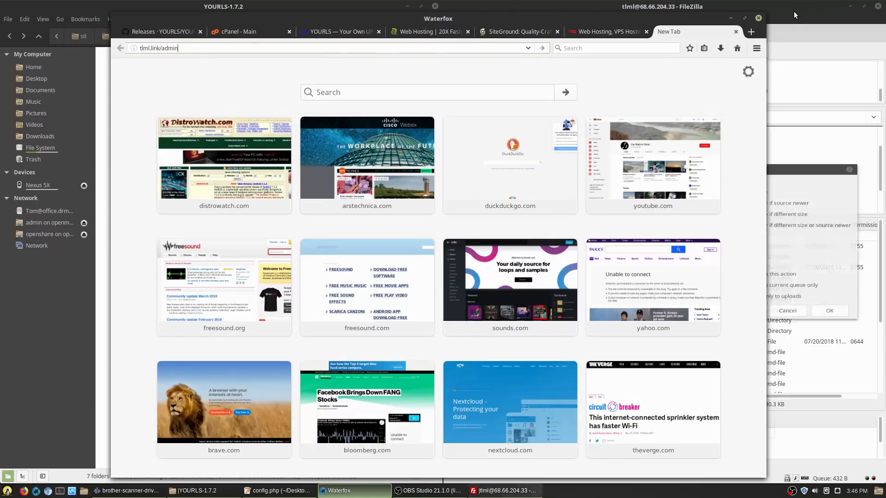
Step: Switch to FileZilla and overwrite the existing 505.php on the server with the local copy
left_click(803, 157)
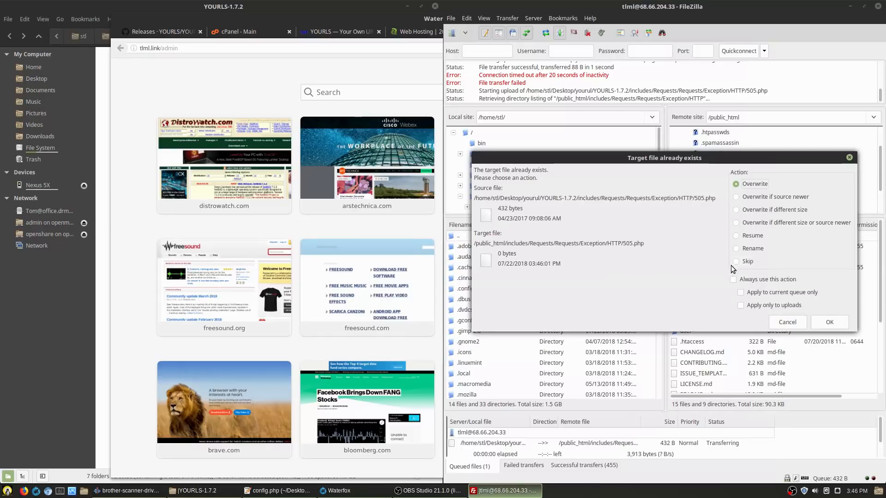
left_click(829, 323)
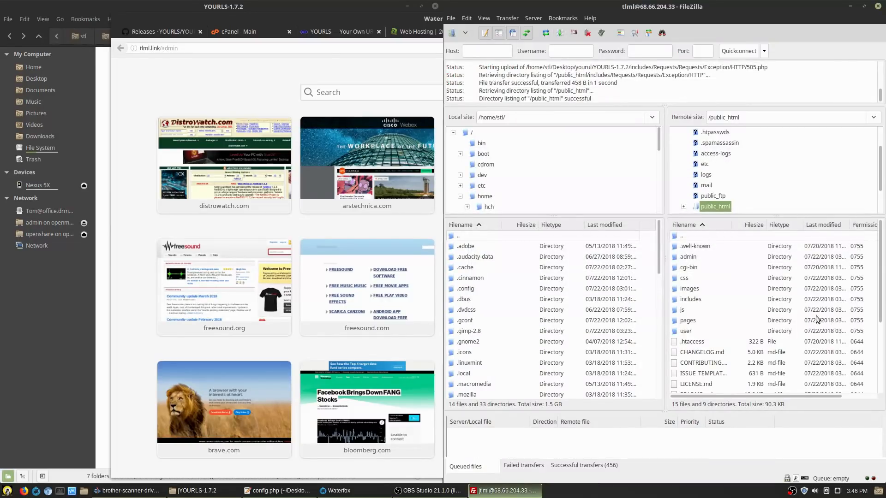
Step: Return to Waterfox, load the tlml.link/admin page and start the YOURLS installation
left_click(373, 22)
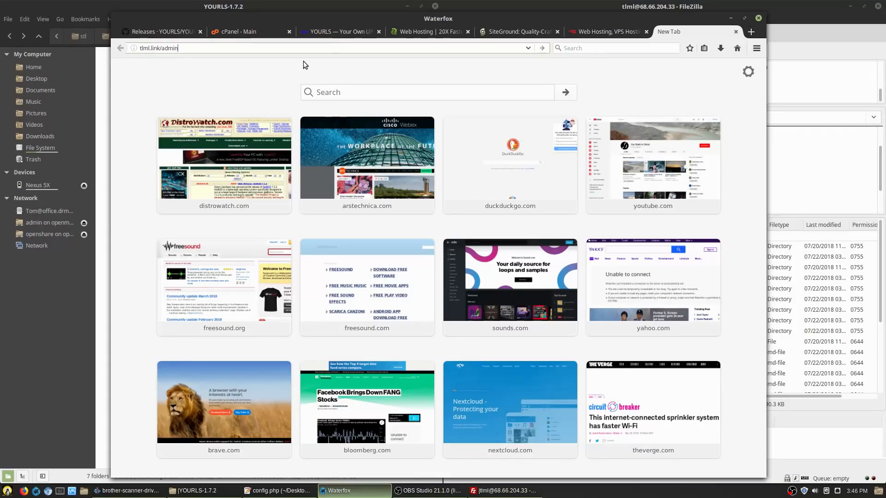
key("Return")
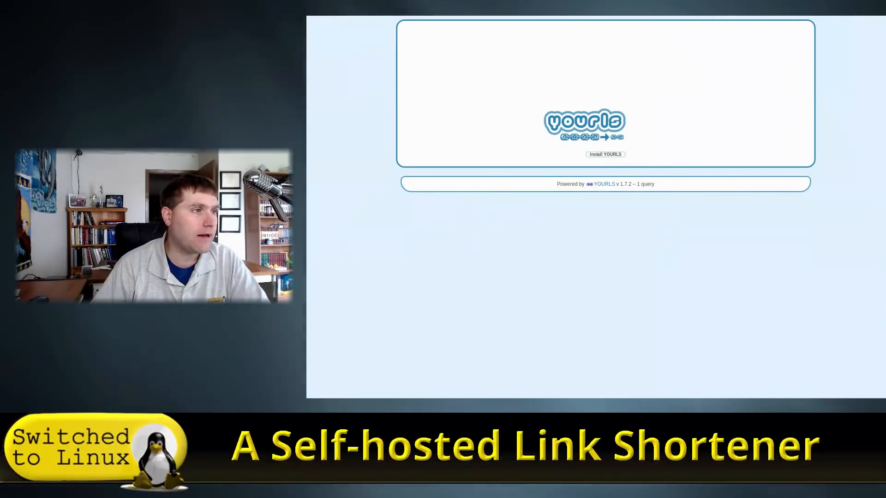
left_click(606, 153)
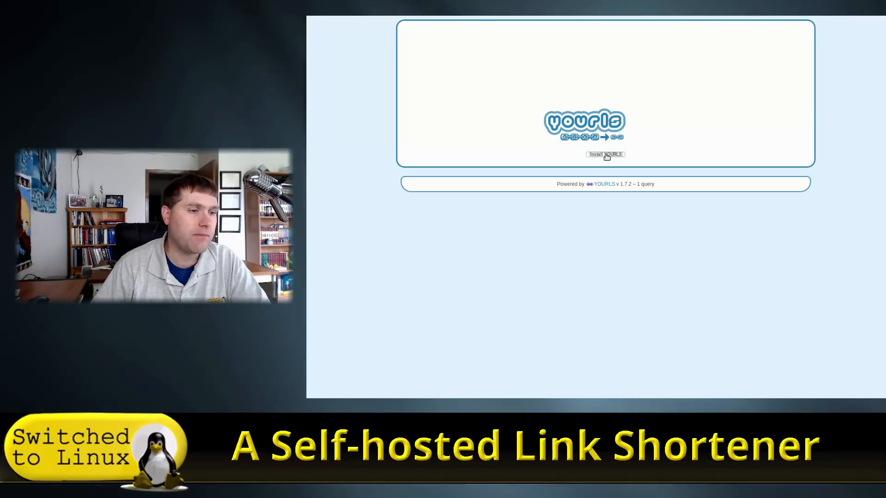